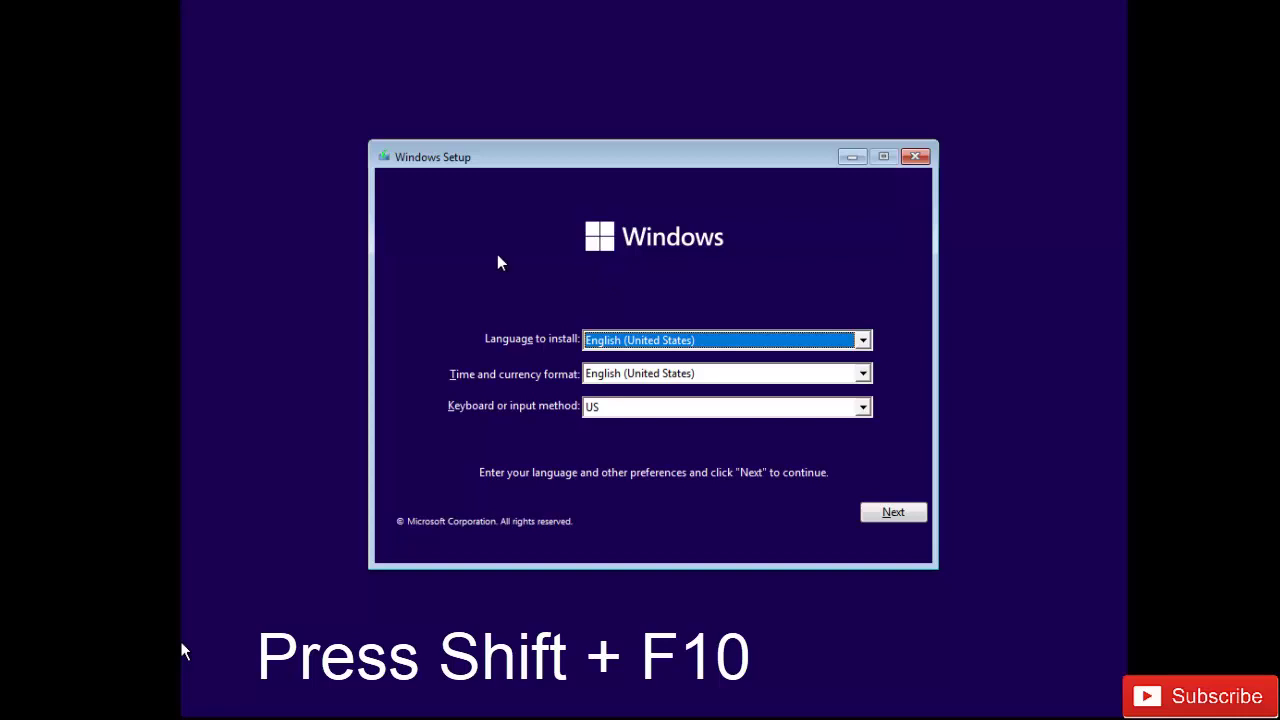
Open an administrator Command Prompt over the Windows Setup language screen with Shift+F10.
key(shift+F10)
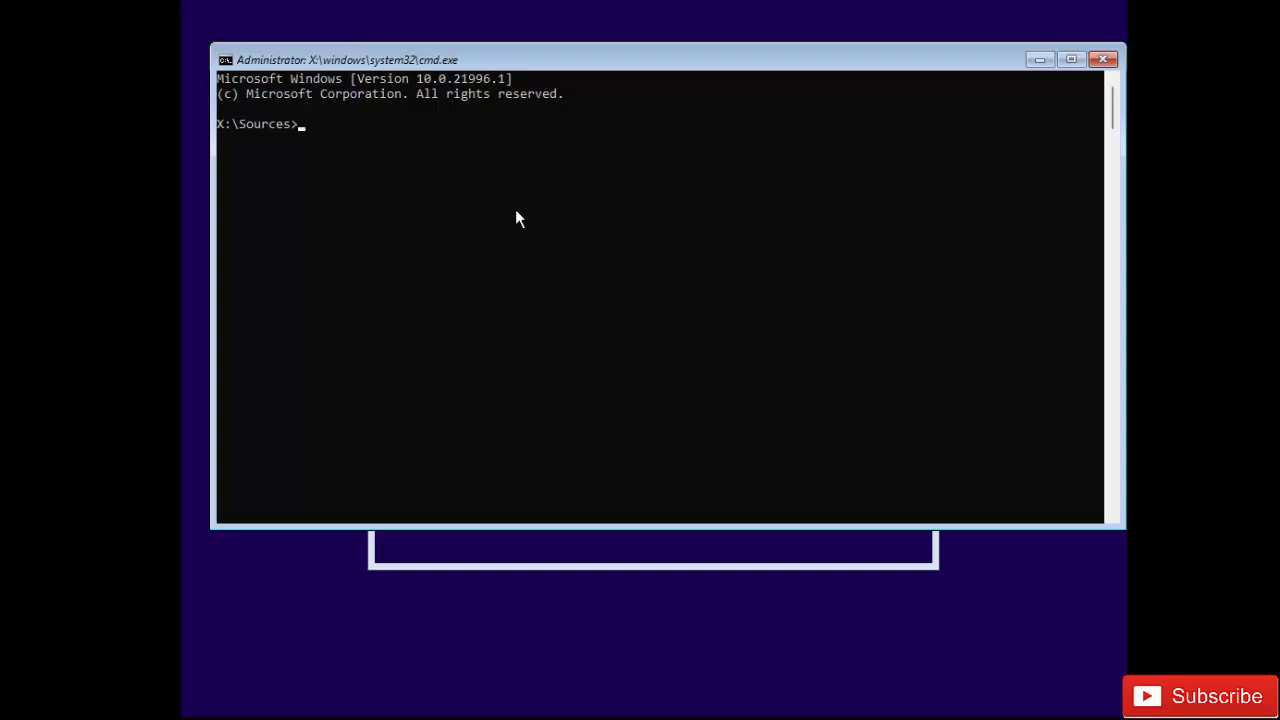
Run 'registry' at the X:\Sources> prompt, which Command Prompt rejects as not recognized.
click(390, 215)
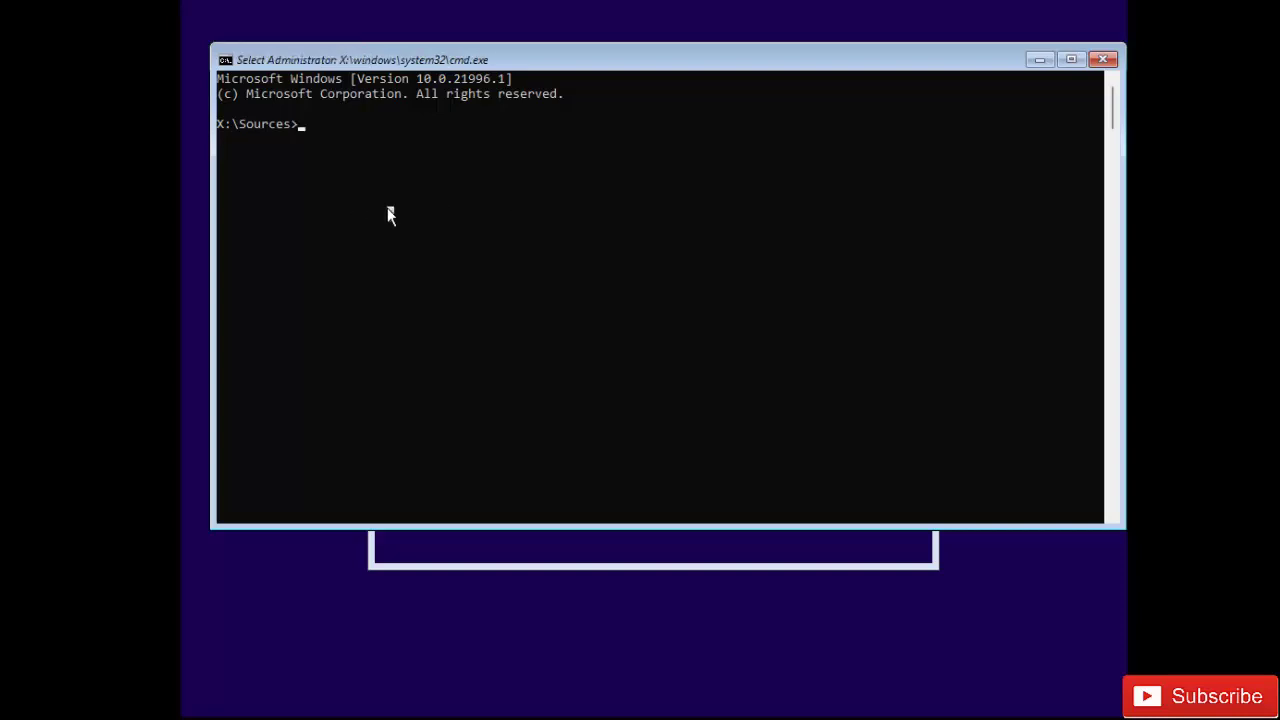
text(regregistry)
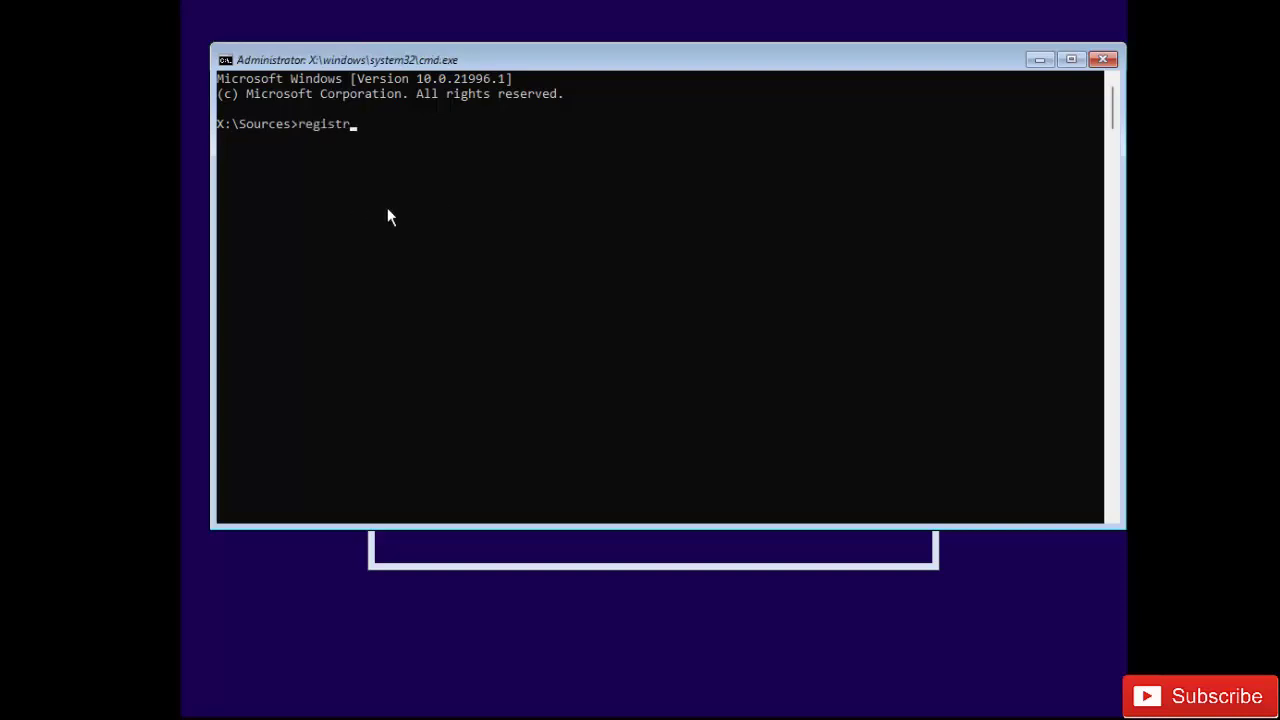
key(Return)
Launch regedit and expand HKEY_LOCAL_MACHINE and SYSTEM to reveal the Setup subkey.
text(regedit)
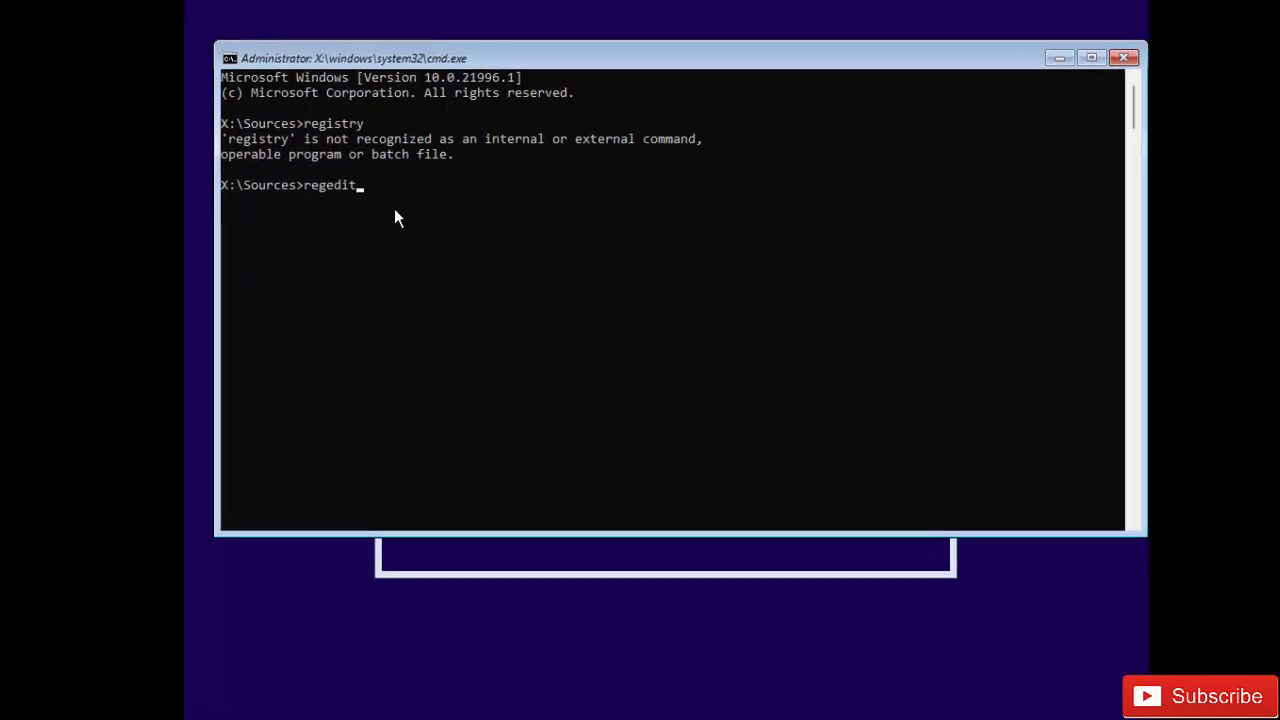
key(Return)
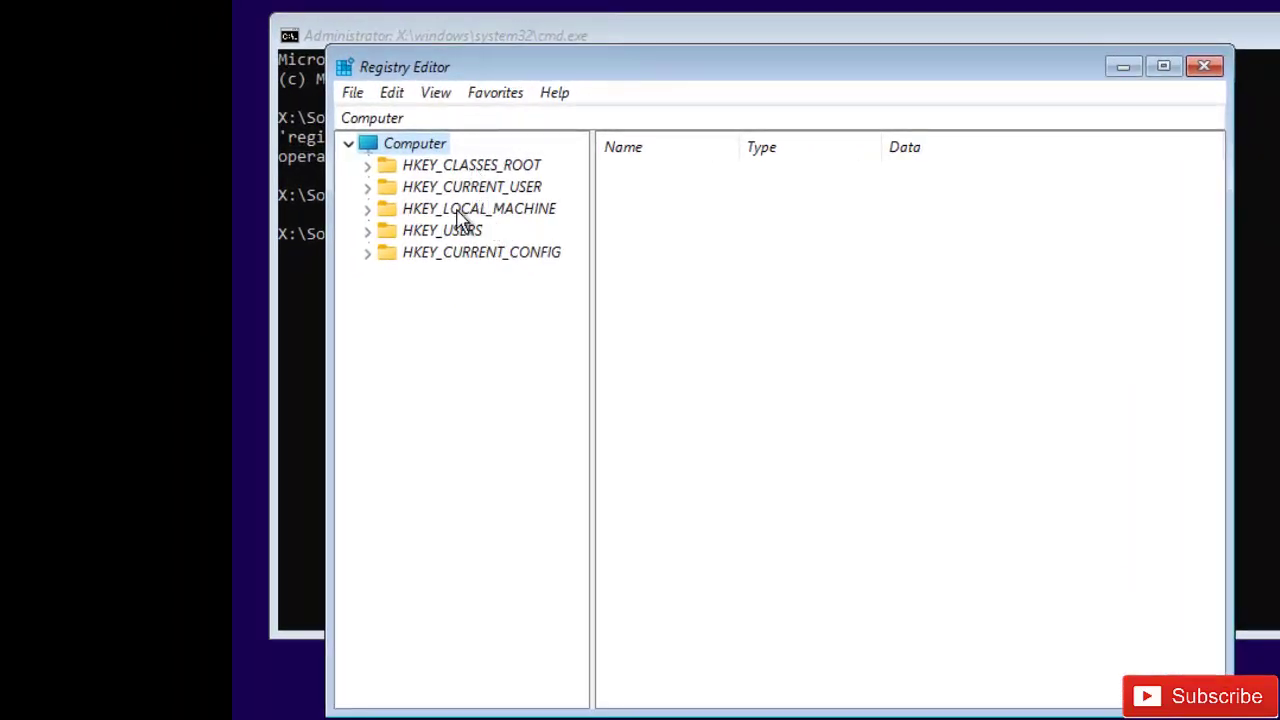
click(368, 210)
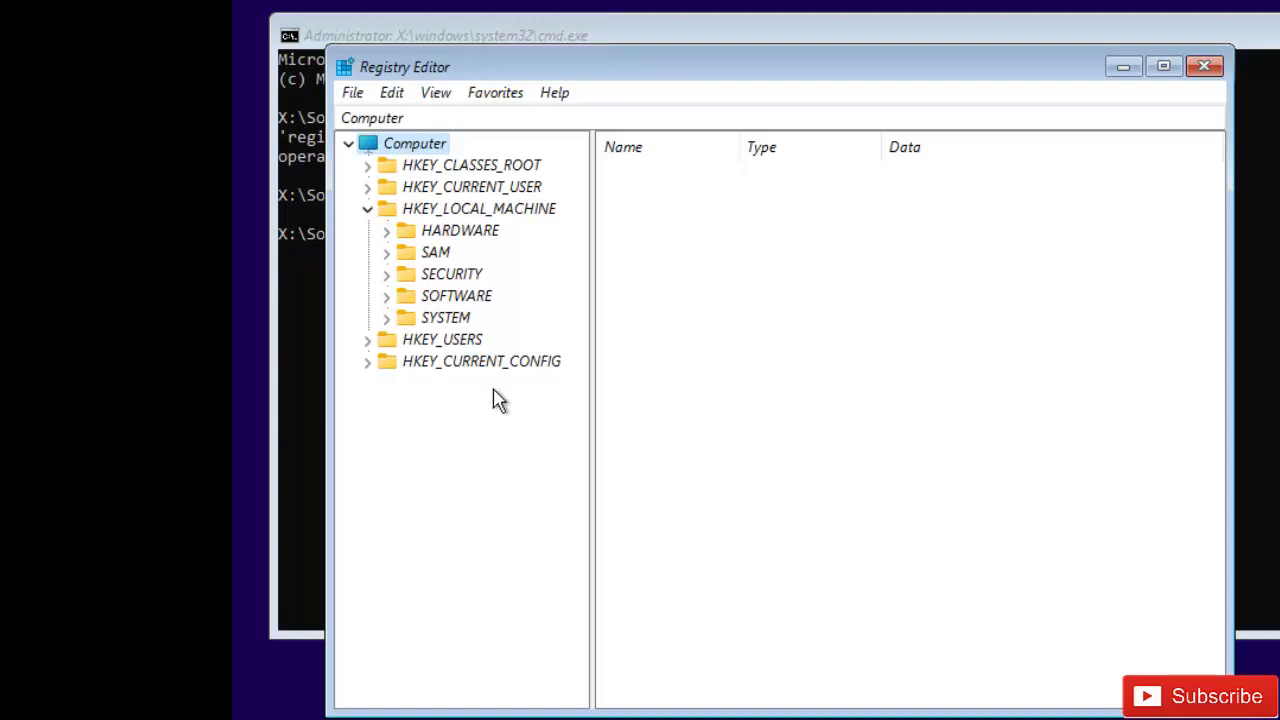
click(388, 318)
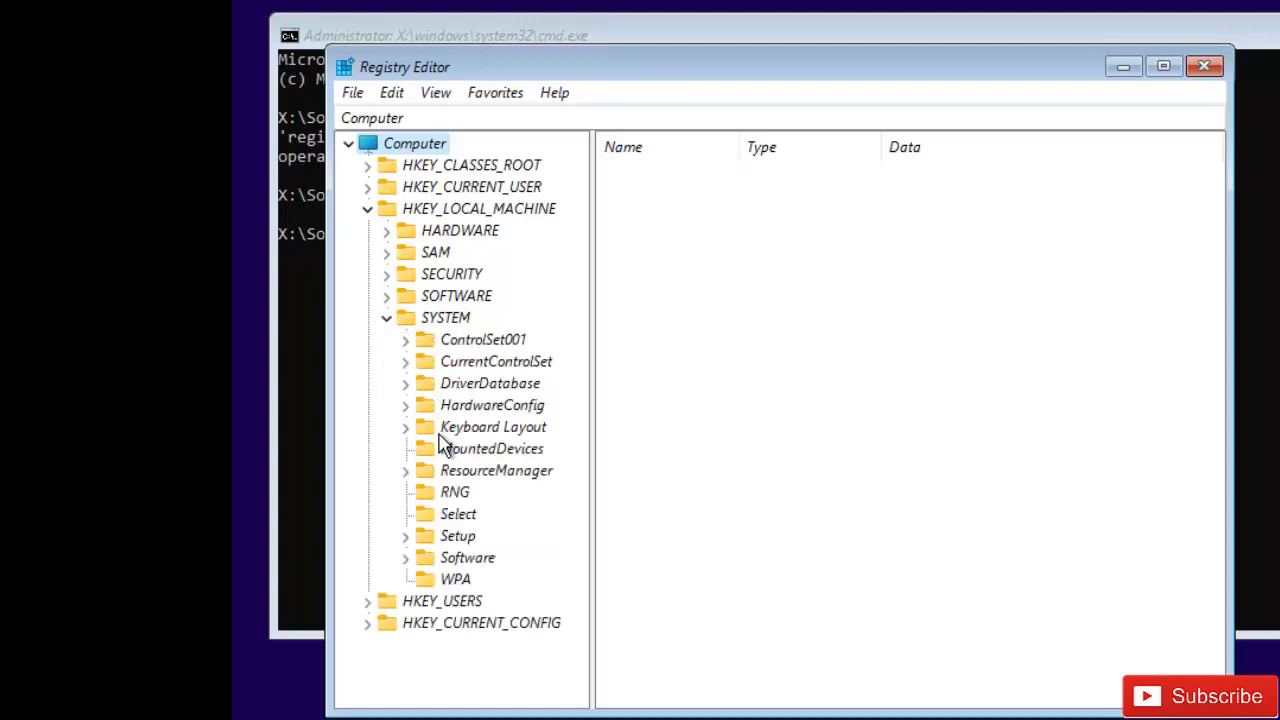
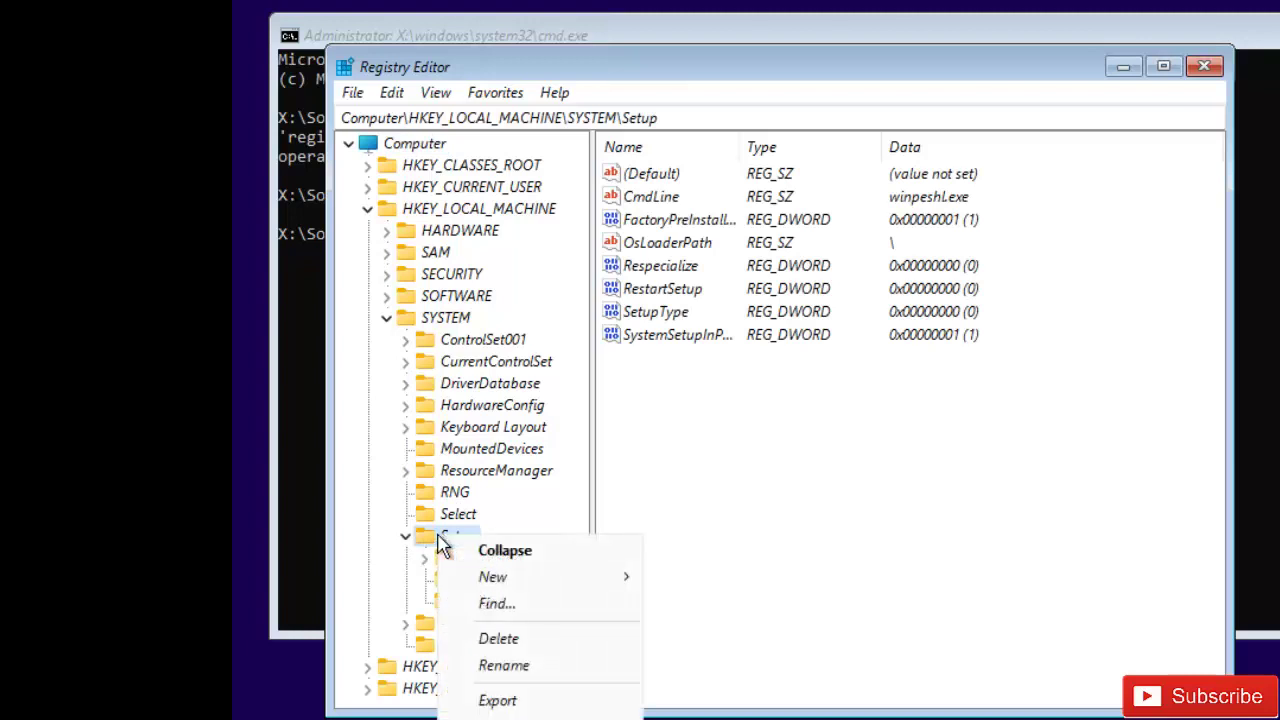
Create a new subkey "New Key #1" under HKEY_LOCAL_MACHINE\SYSTEM\Setup, ready to be named.
mouse_move(532, 580)
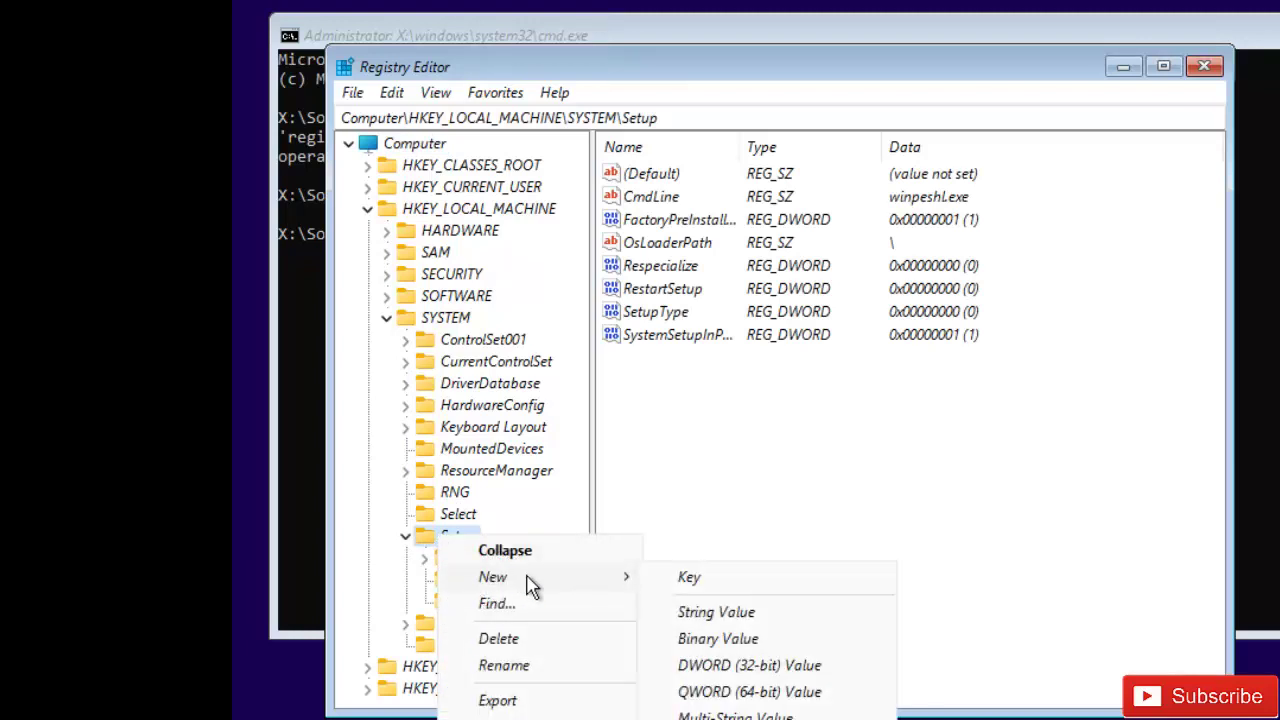
click(705, 585)
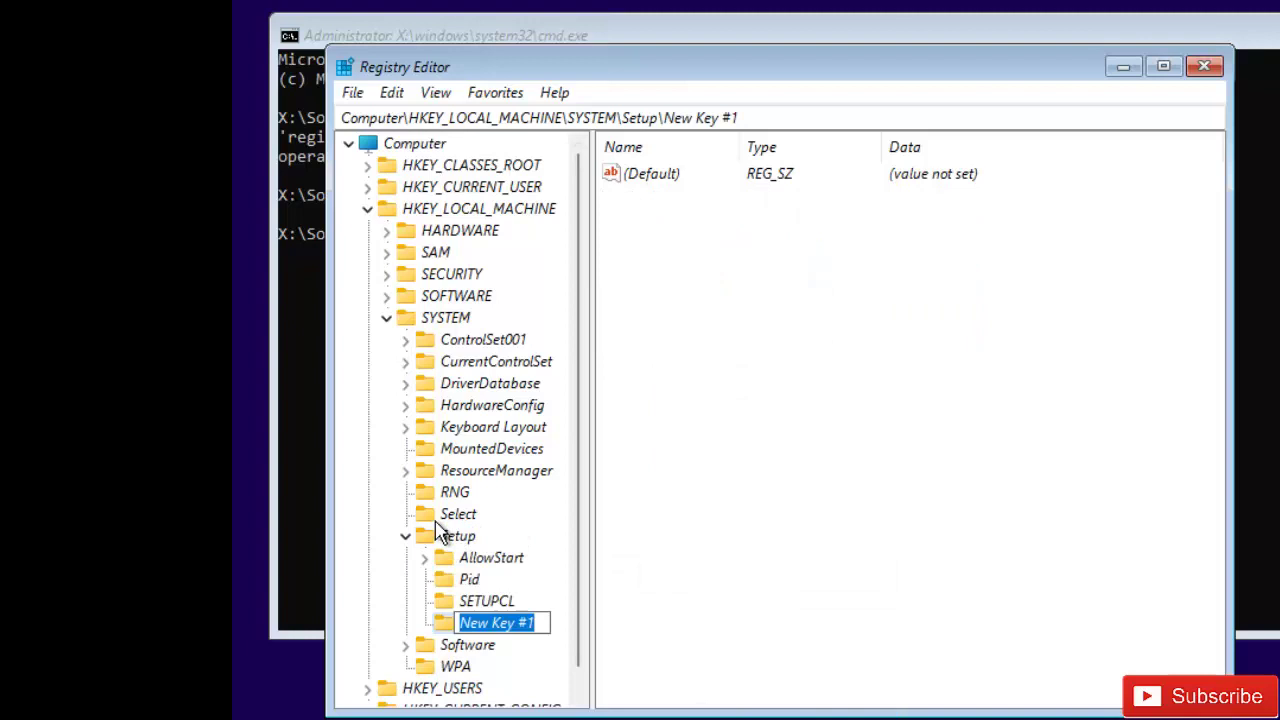
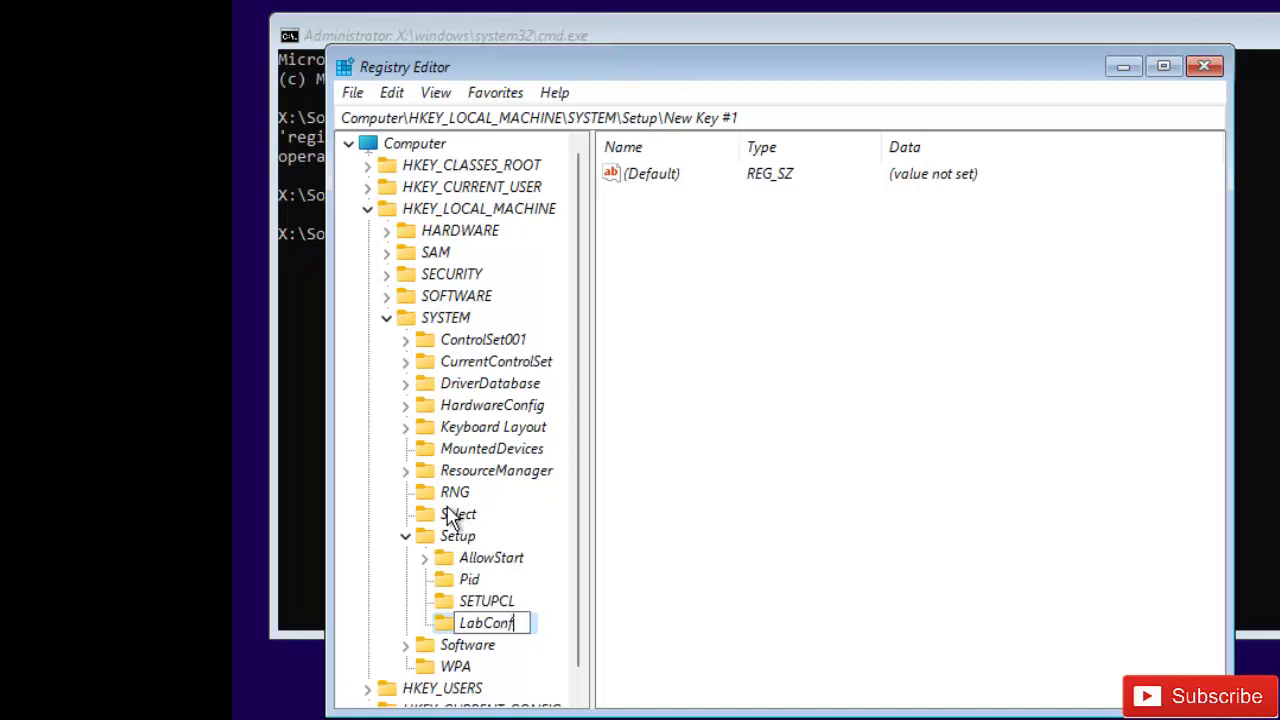
Name the new key LabConfig and add a DWORD (32-bit) value named BypassSecureBootCheck.
text(LabConfig)
click(706, 445)
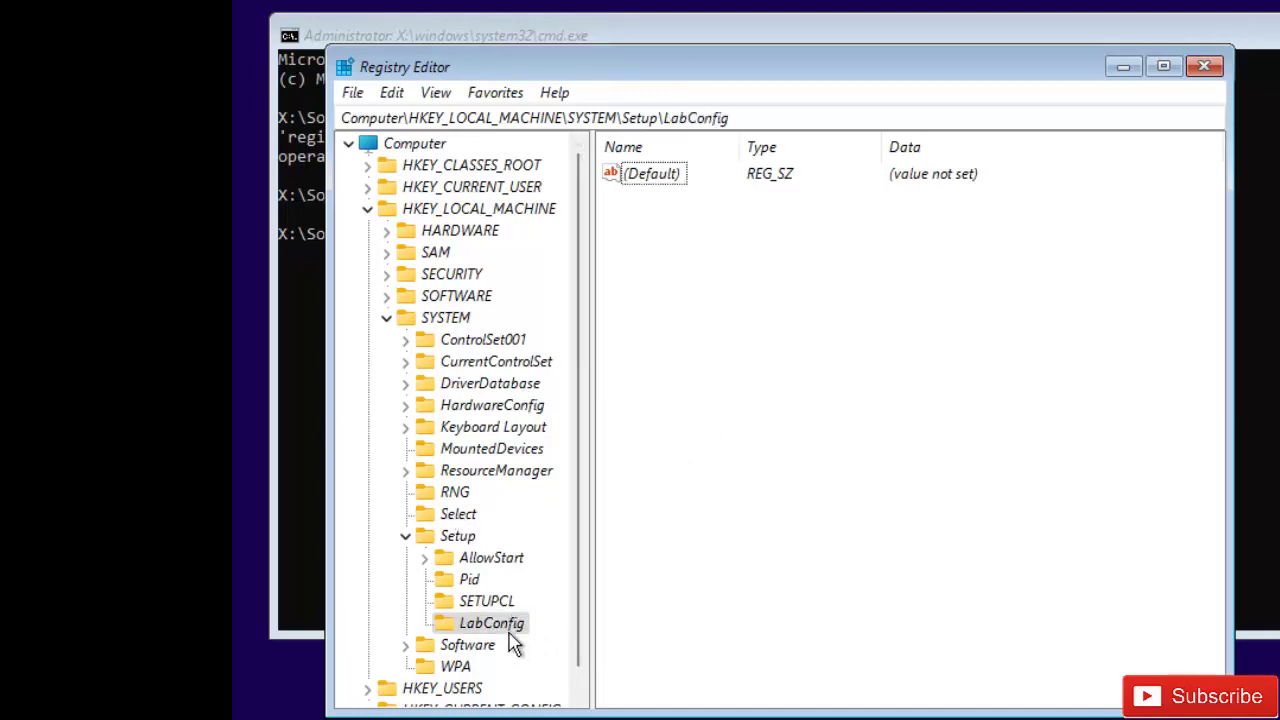
right_click(693, 256)
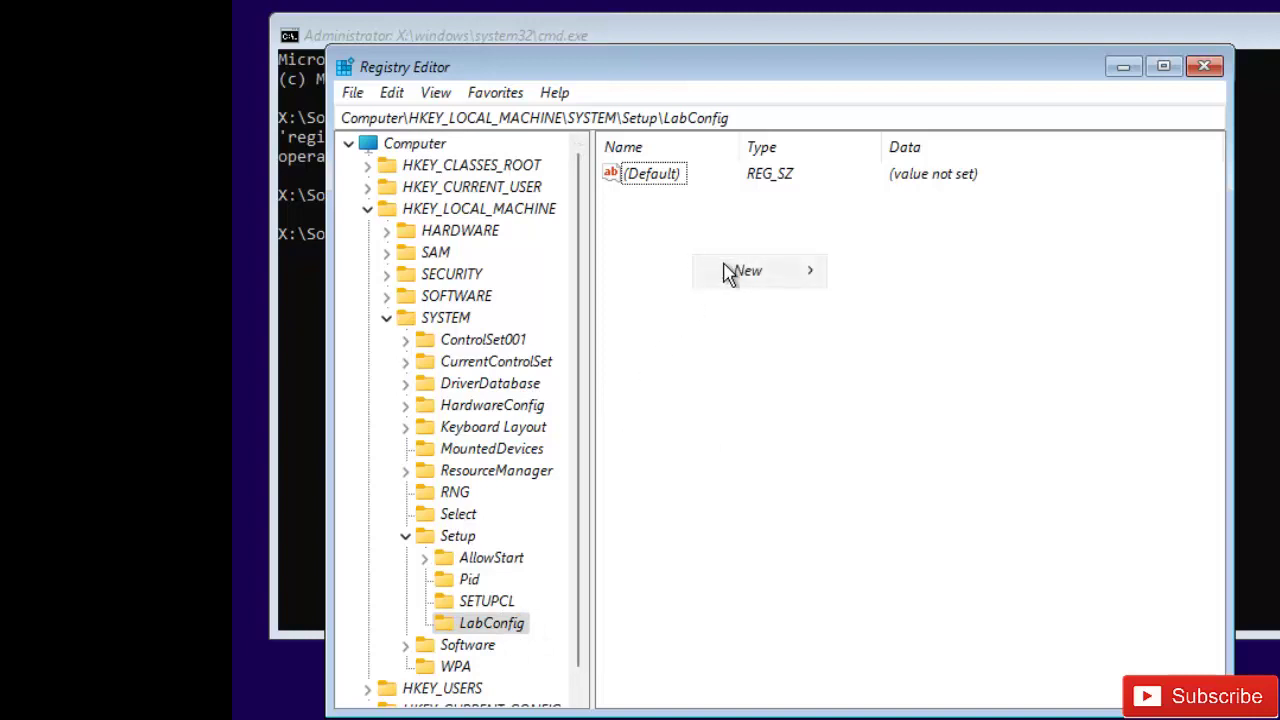
mouse_move(757, 279)
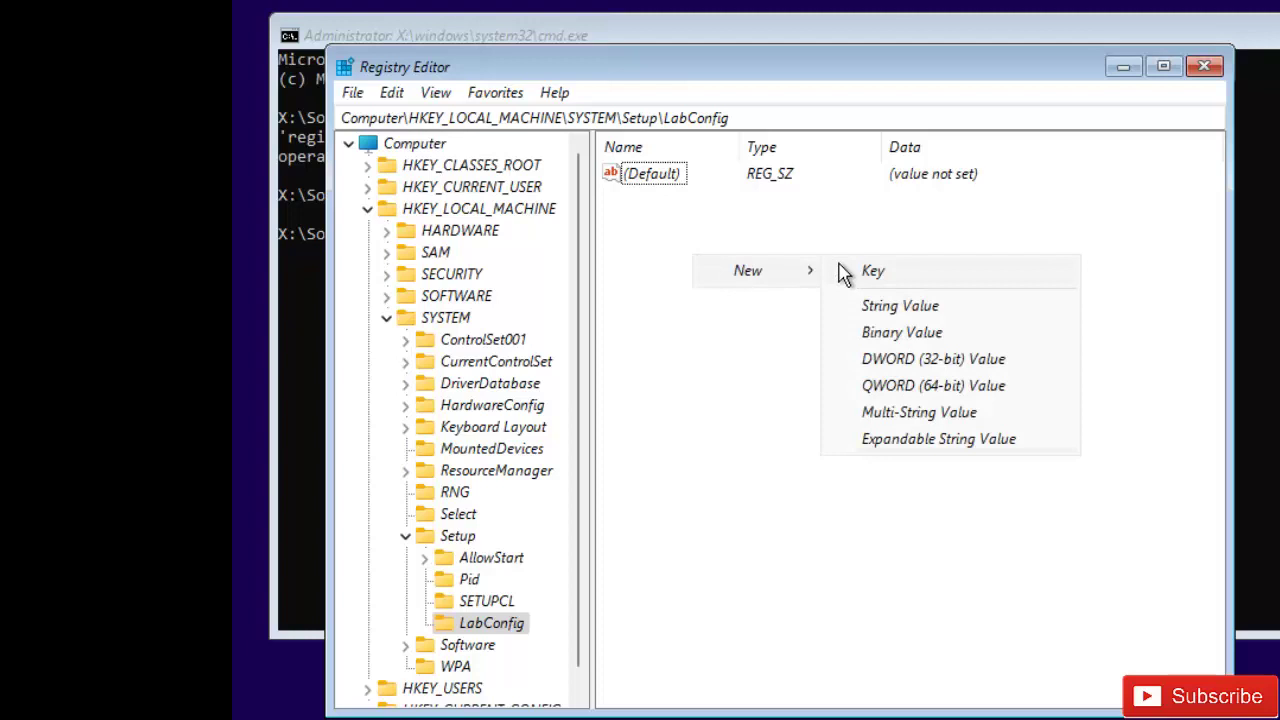
click(925, 362)
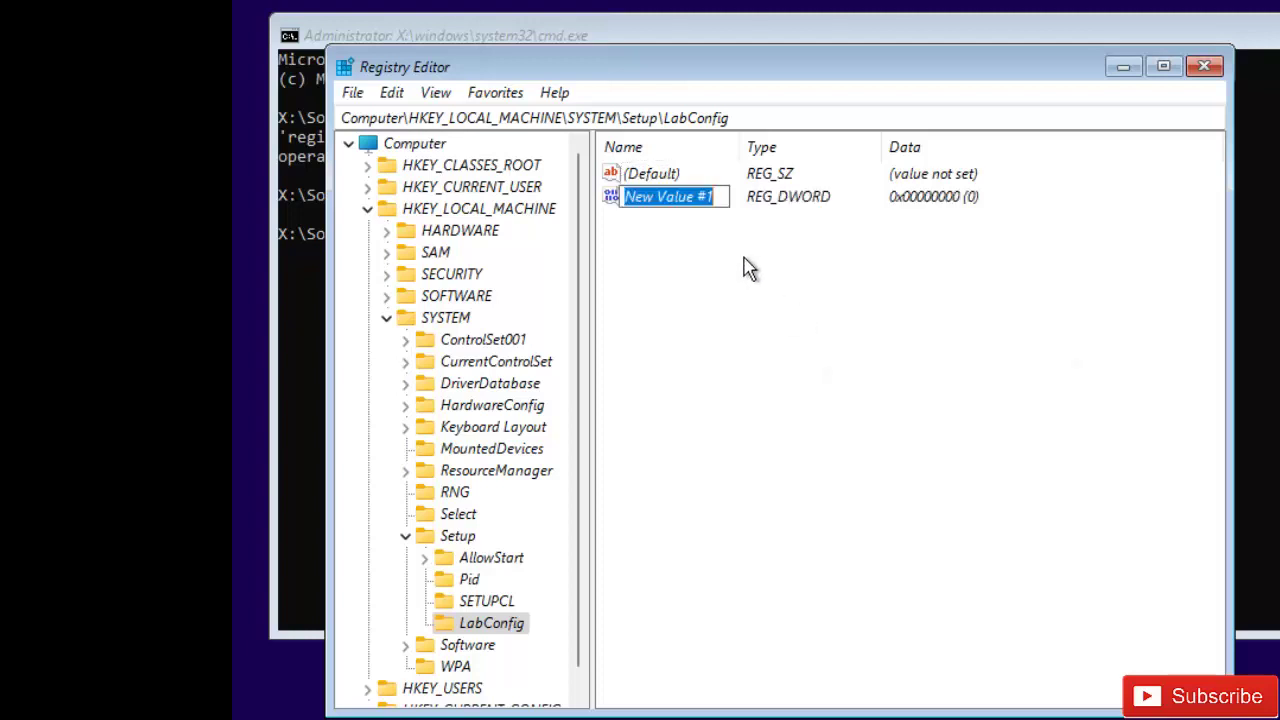
text(By)
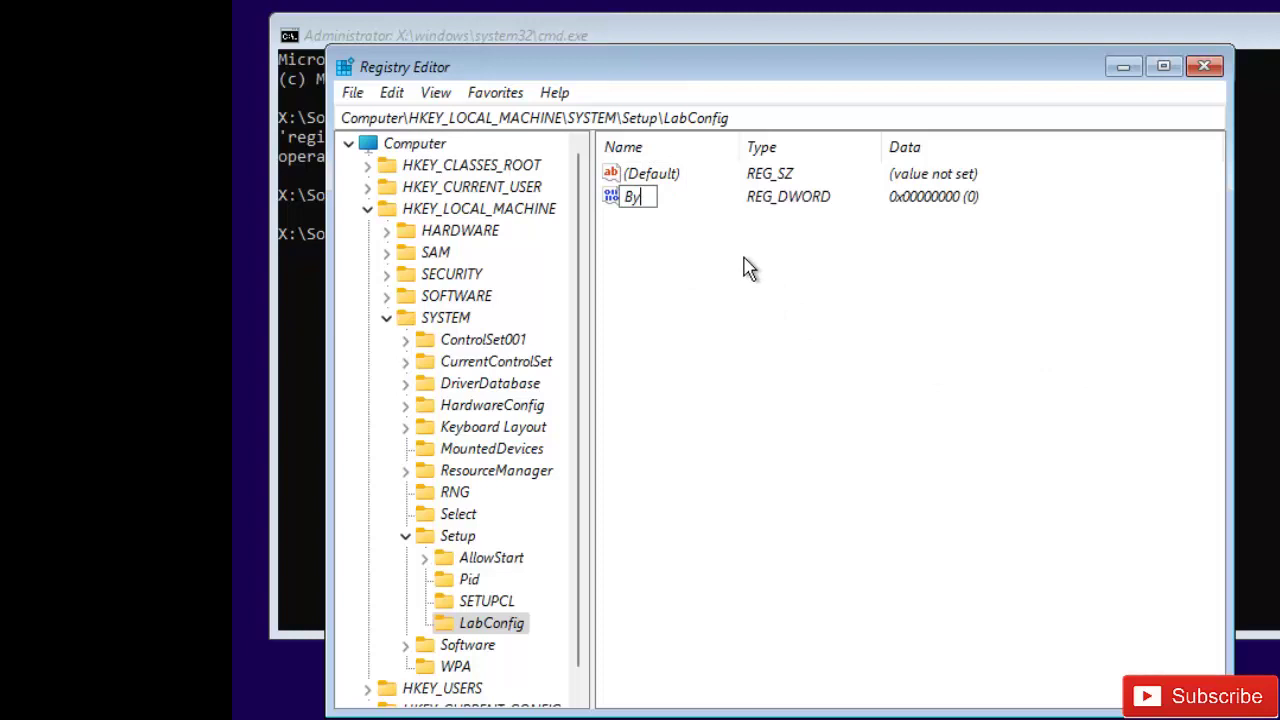
text(passSecure)
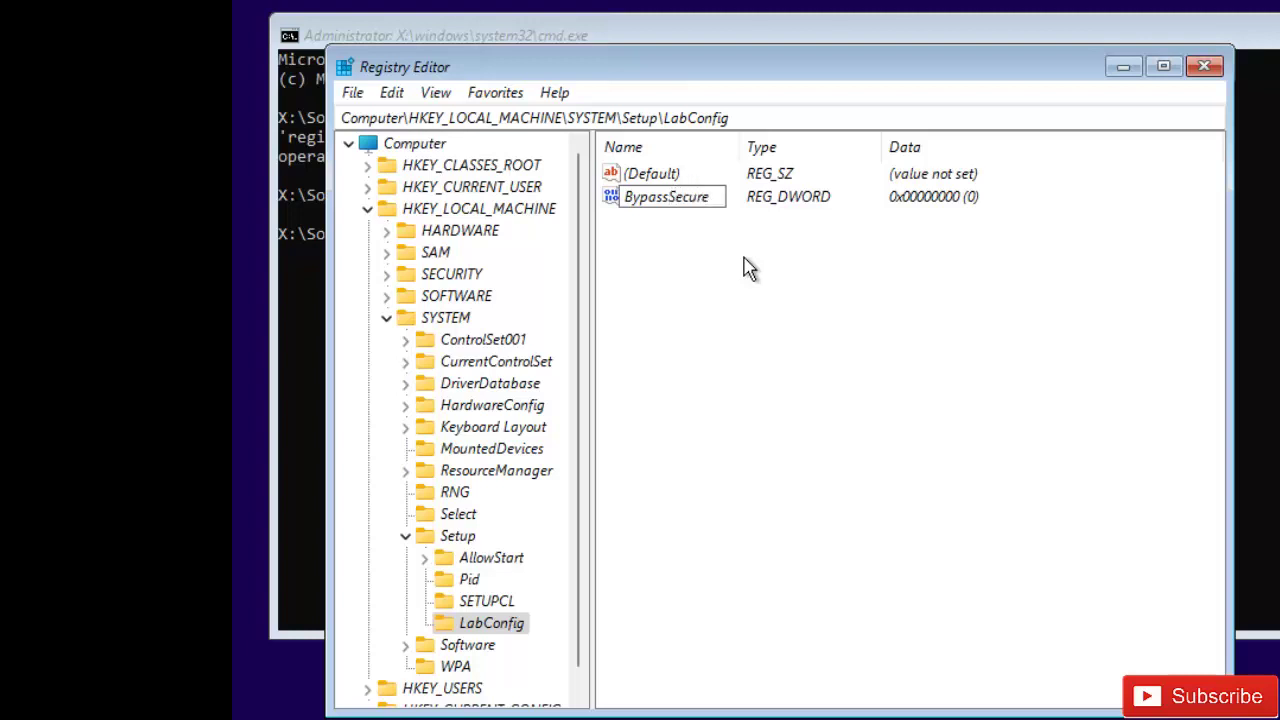
text(BootCheck)
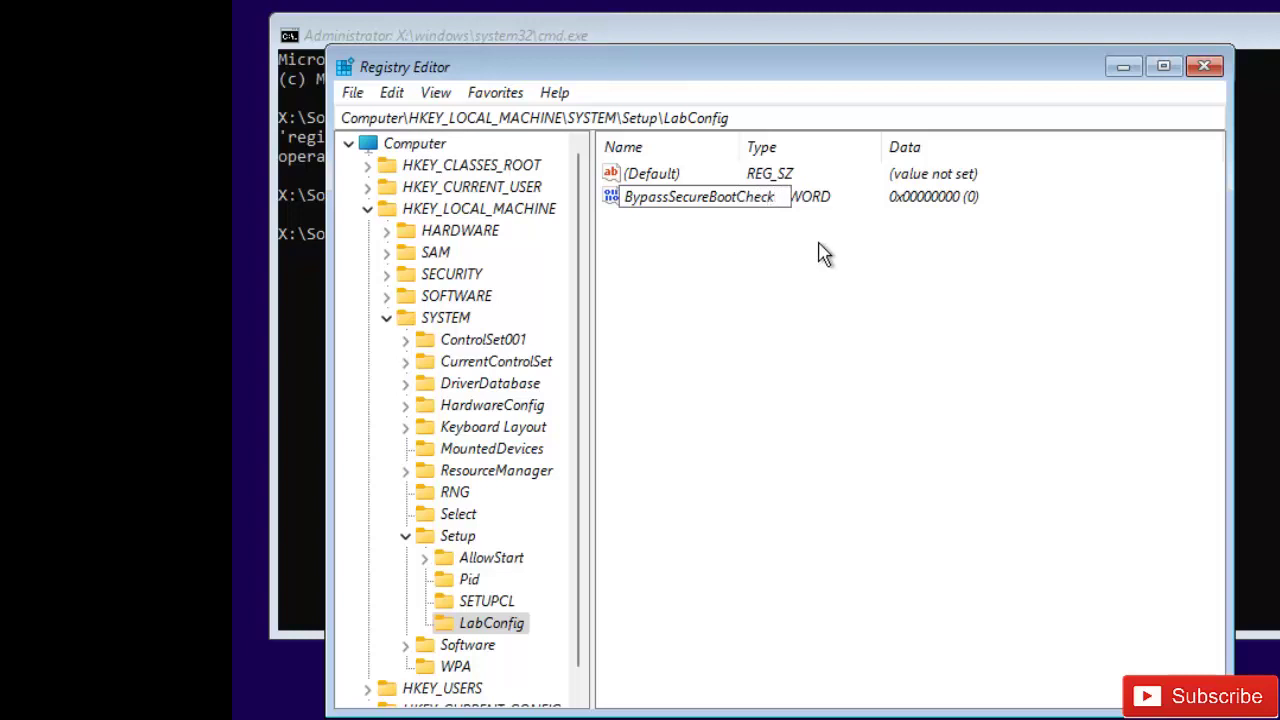
key(Return)
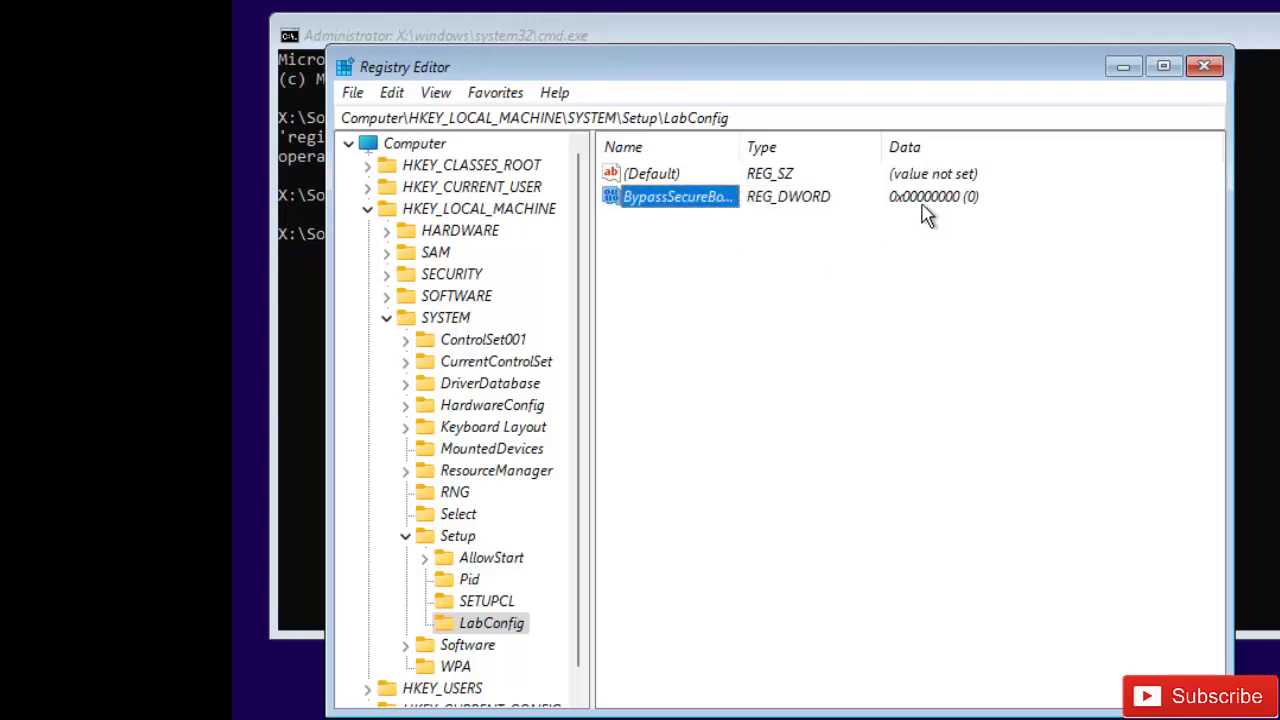
Set the BypassSecureBootCheck value data to 1.
double_click(711, 200)
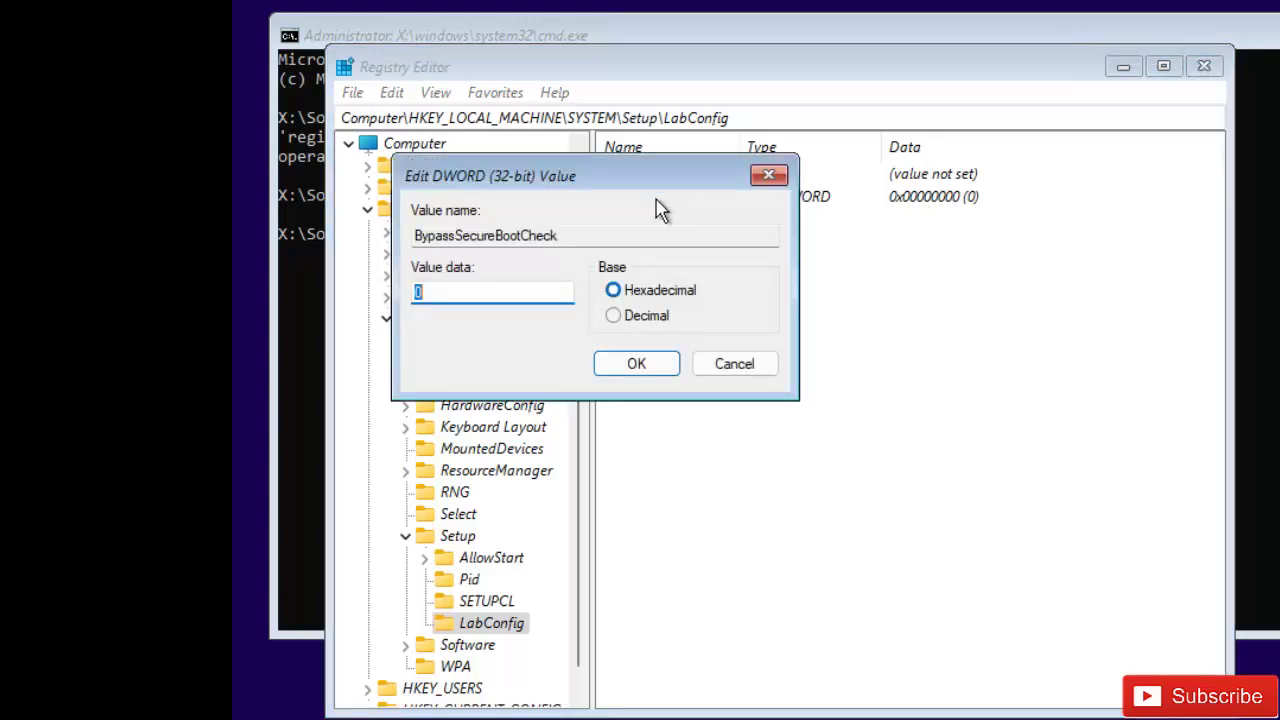
click(524, 292)
key(BackSpace)
text(1)
click(636, 370)
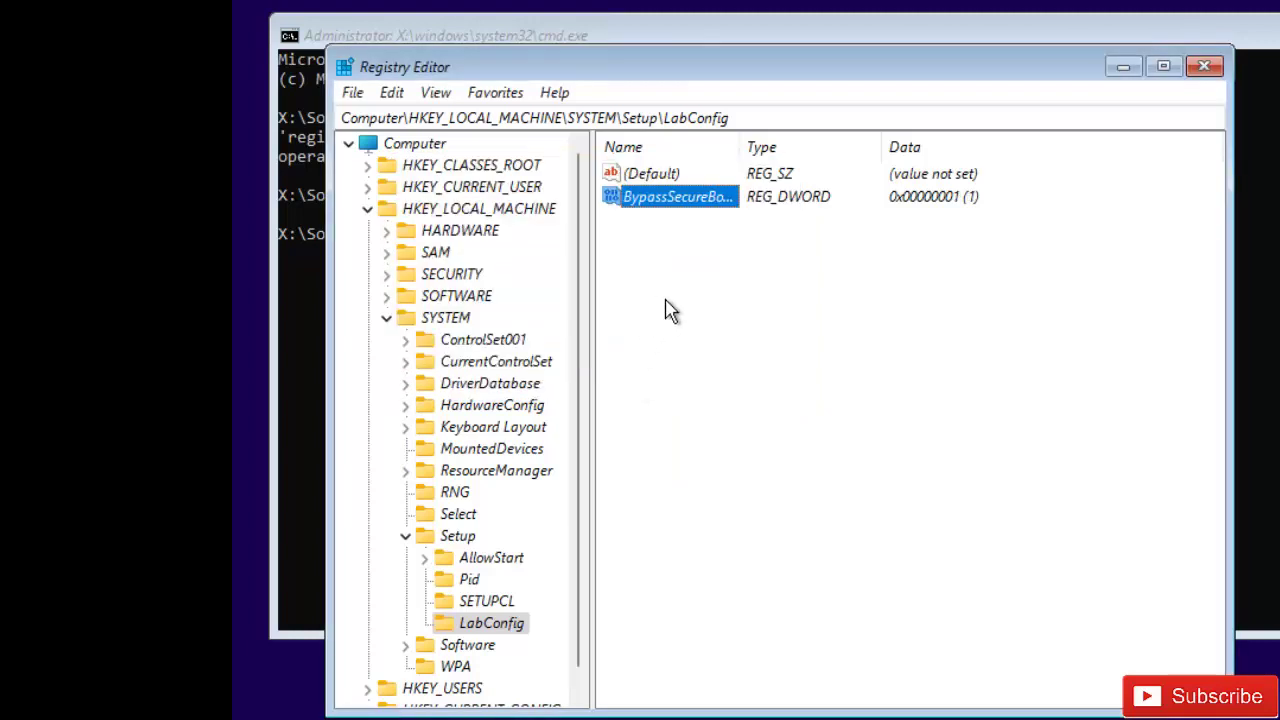
Add a BypassTPMCheck DWORD (32-bit) value with data 1, then widen the Name column.
right_click(668, 310)
mouse_move(700, 323)
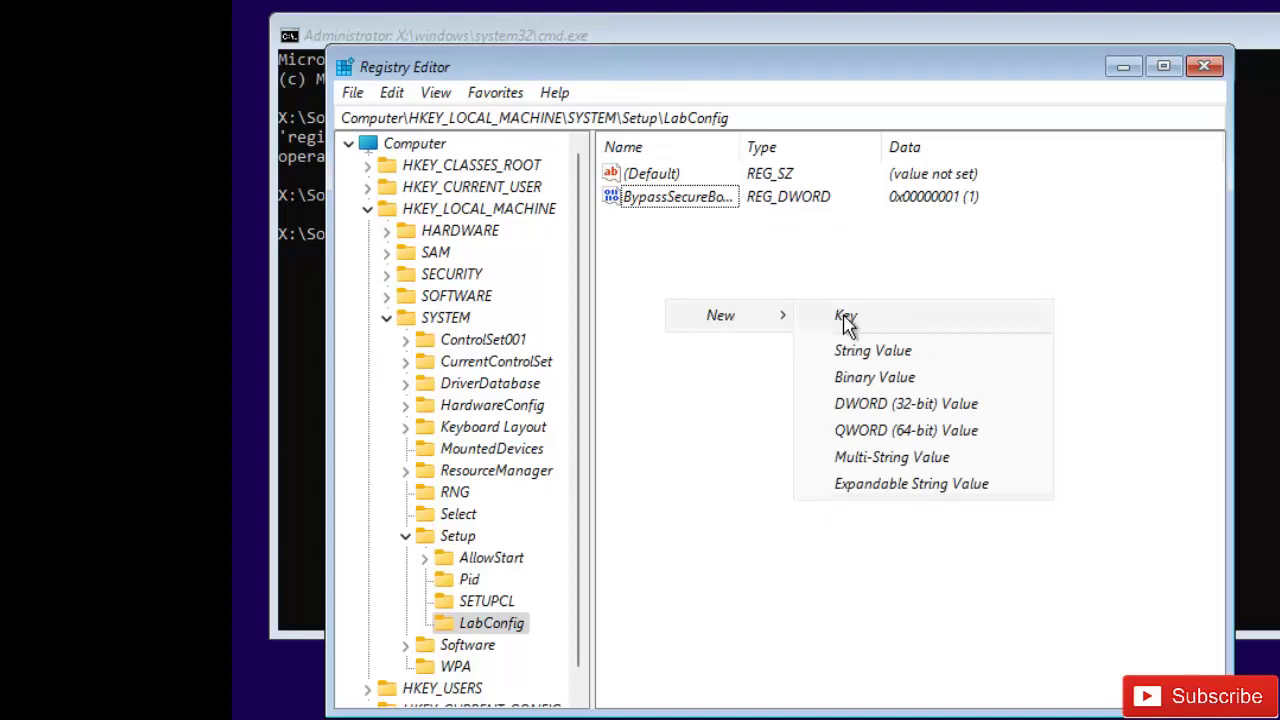
click(886, 404)
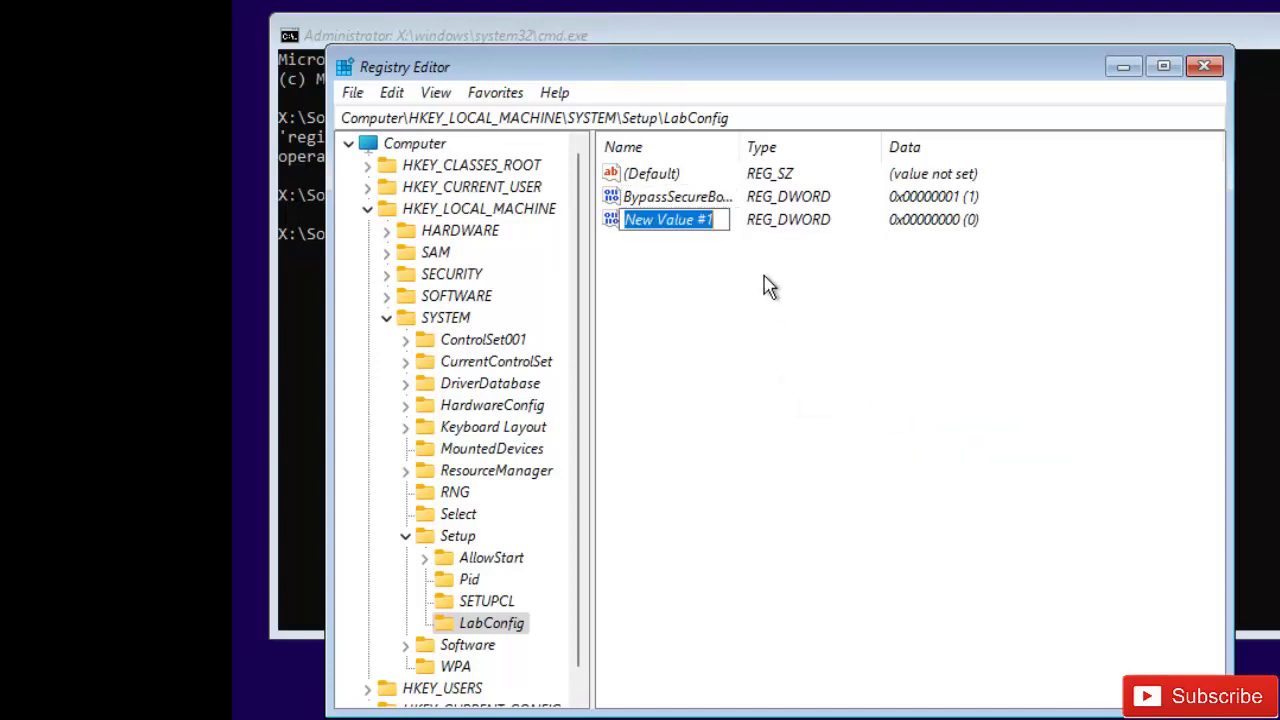
text(By)
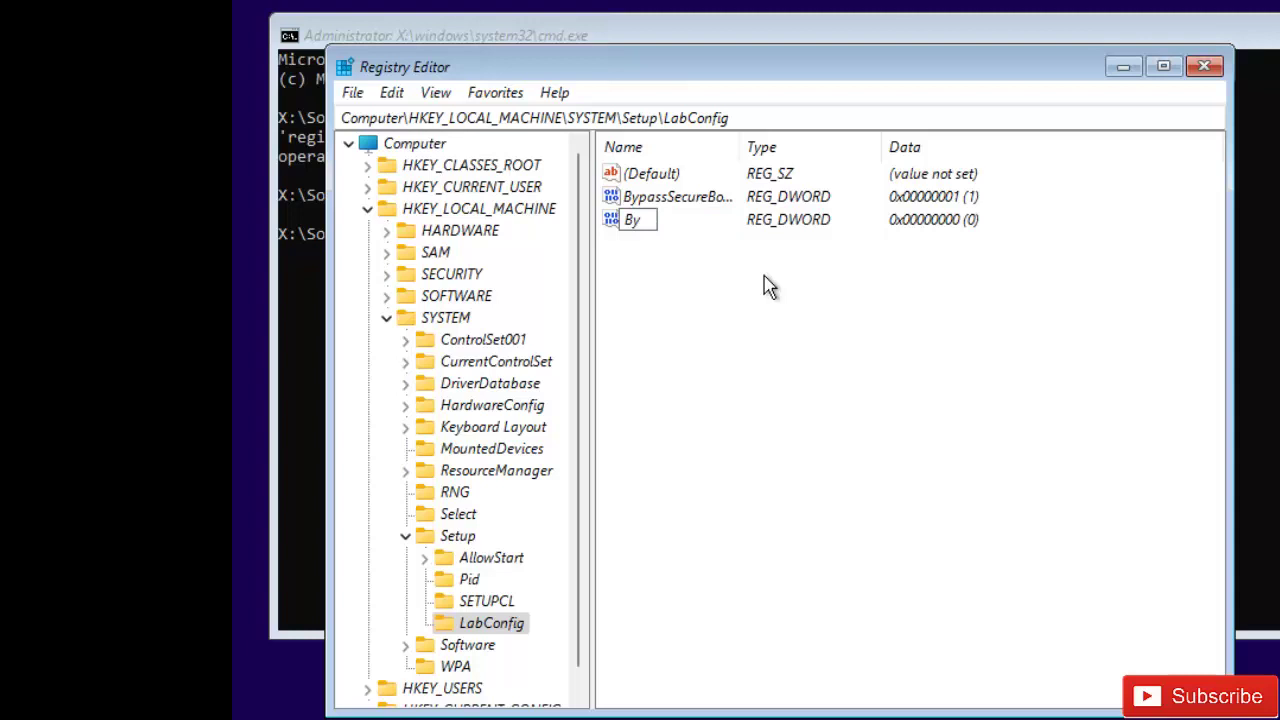
text(passTPM)
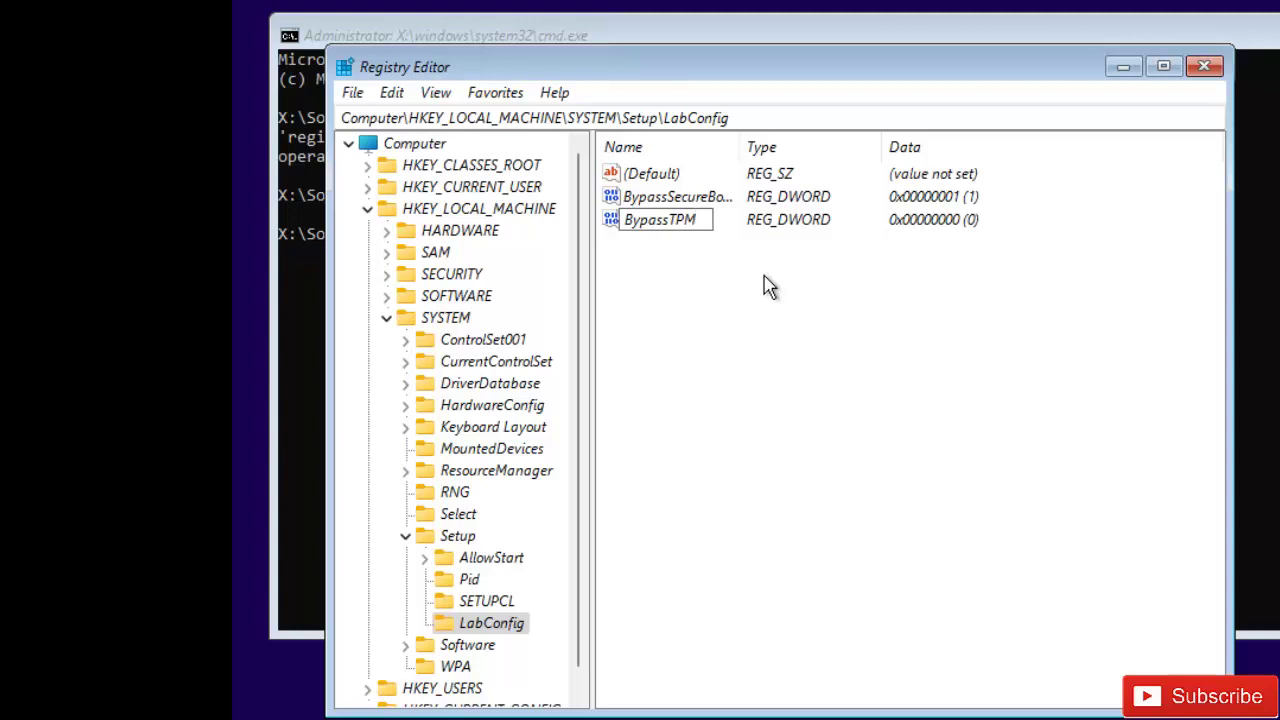
text(Check)
key(Return)
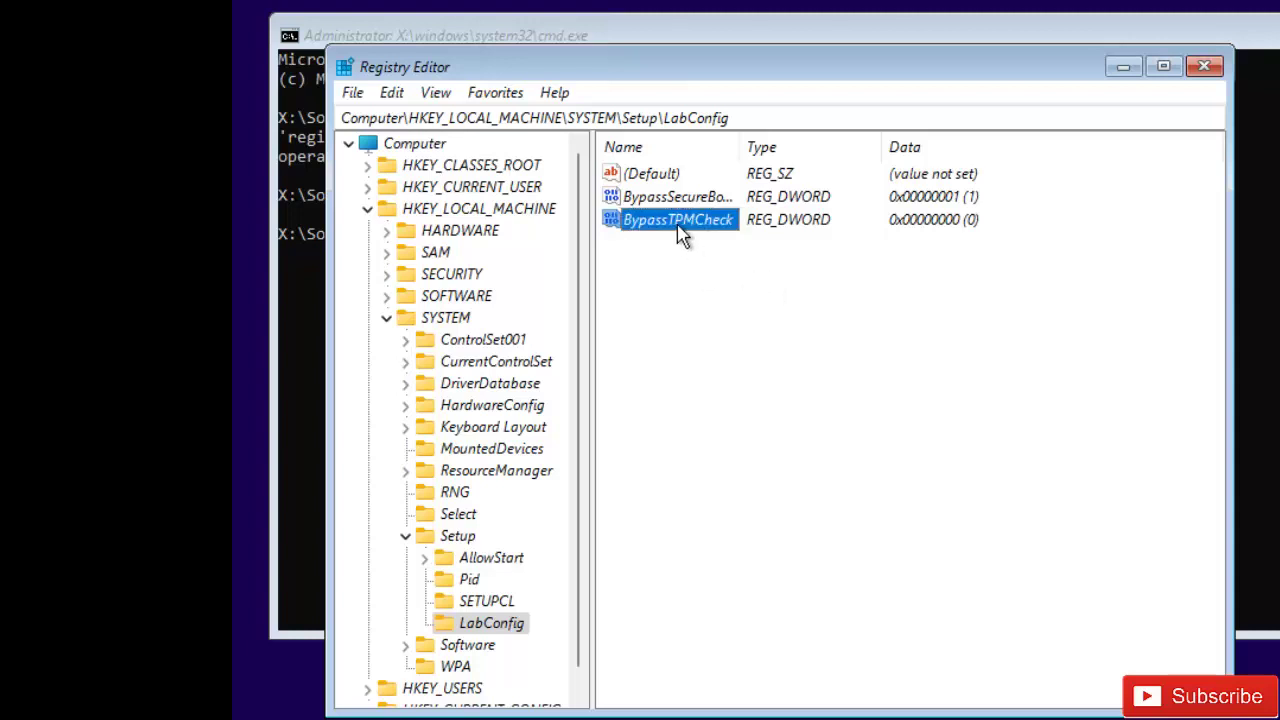
double_click(680, 233)
text(1)
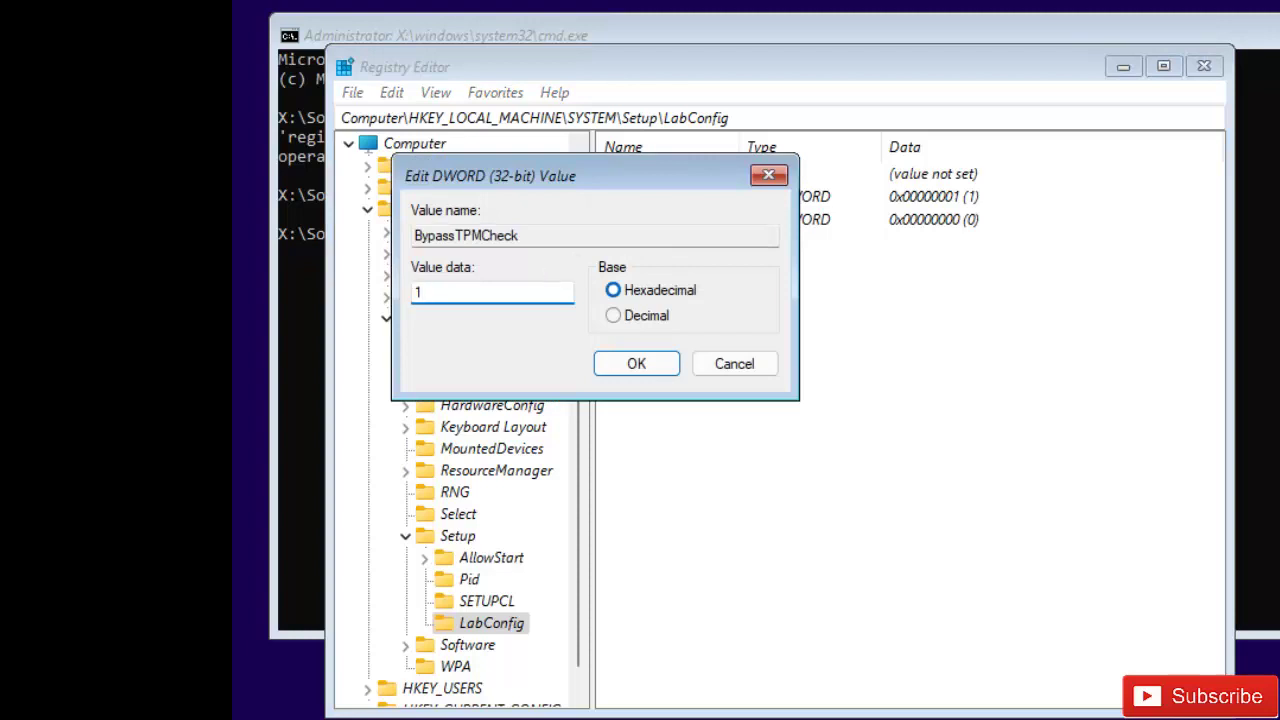
click(620, 364)
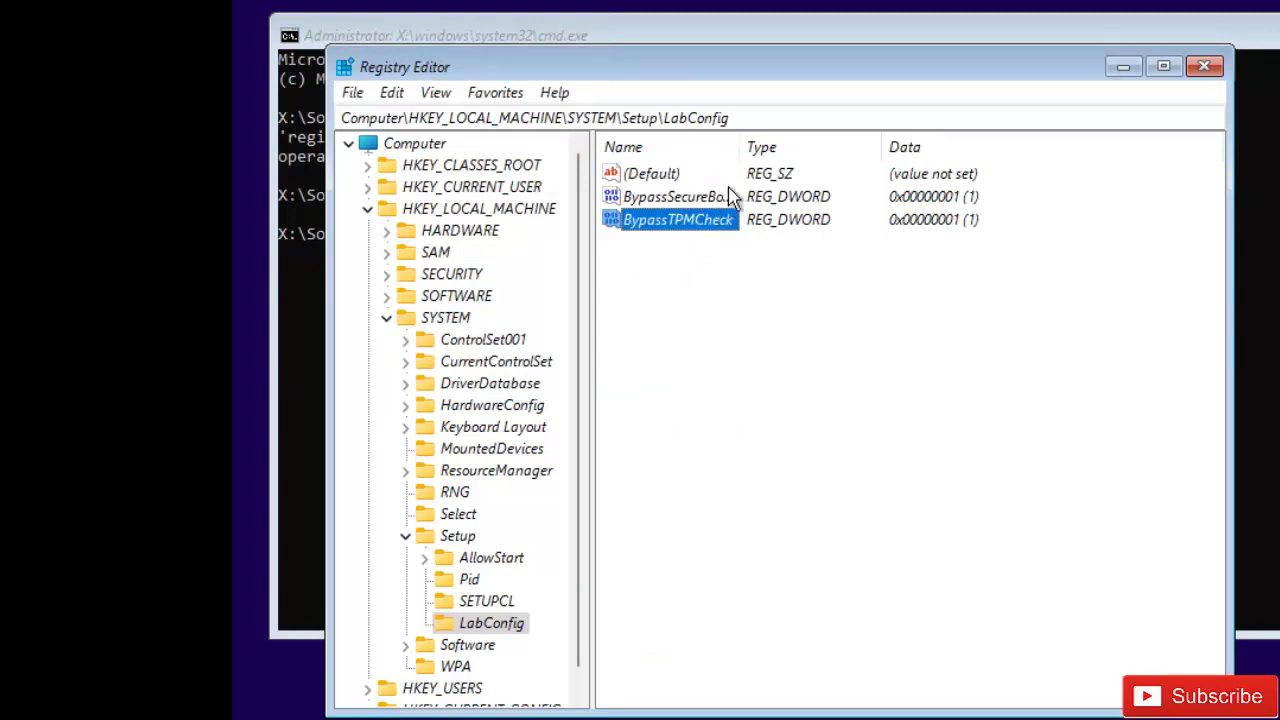
drag(739, 153, 797, 163)
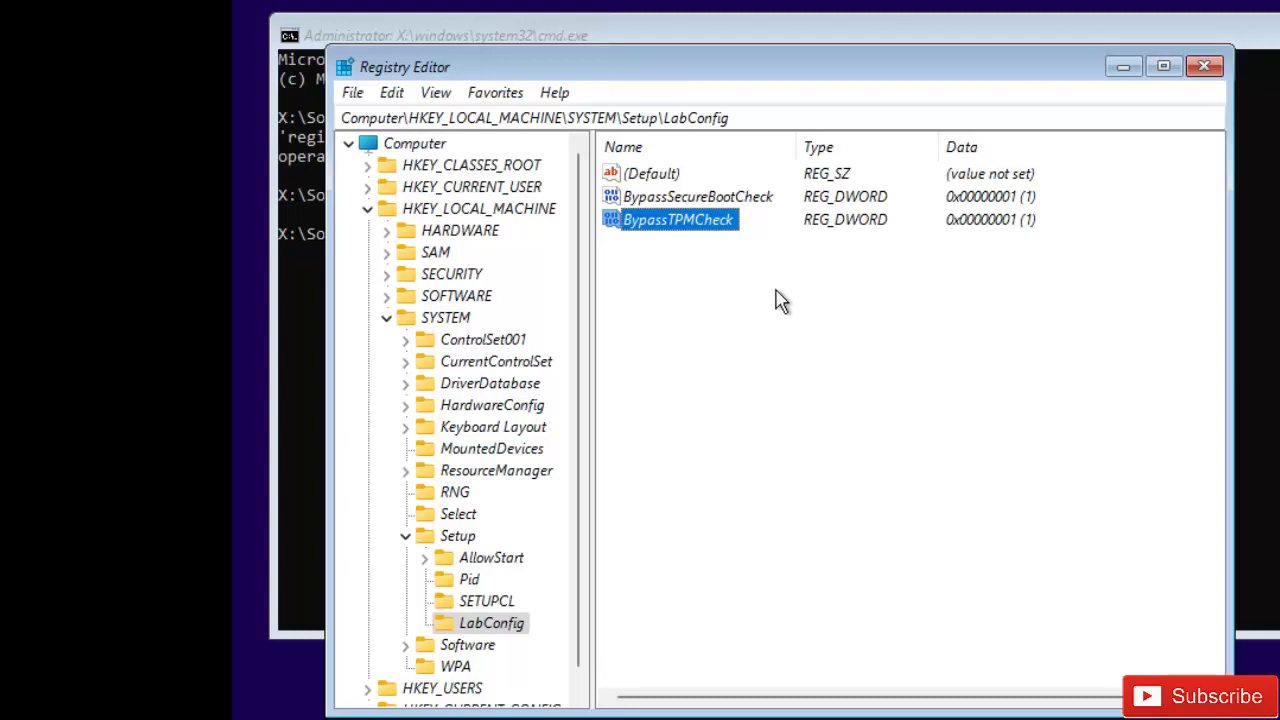
Close Registry Editor and Command Prompt, then choose Dutch (Belgium) as the time and currency format.
click(1205, 67)
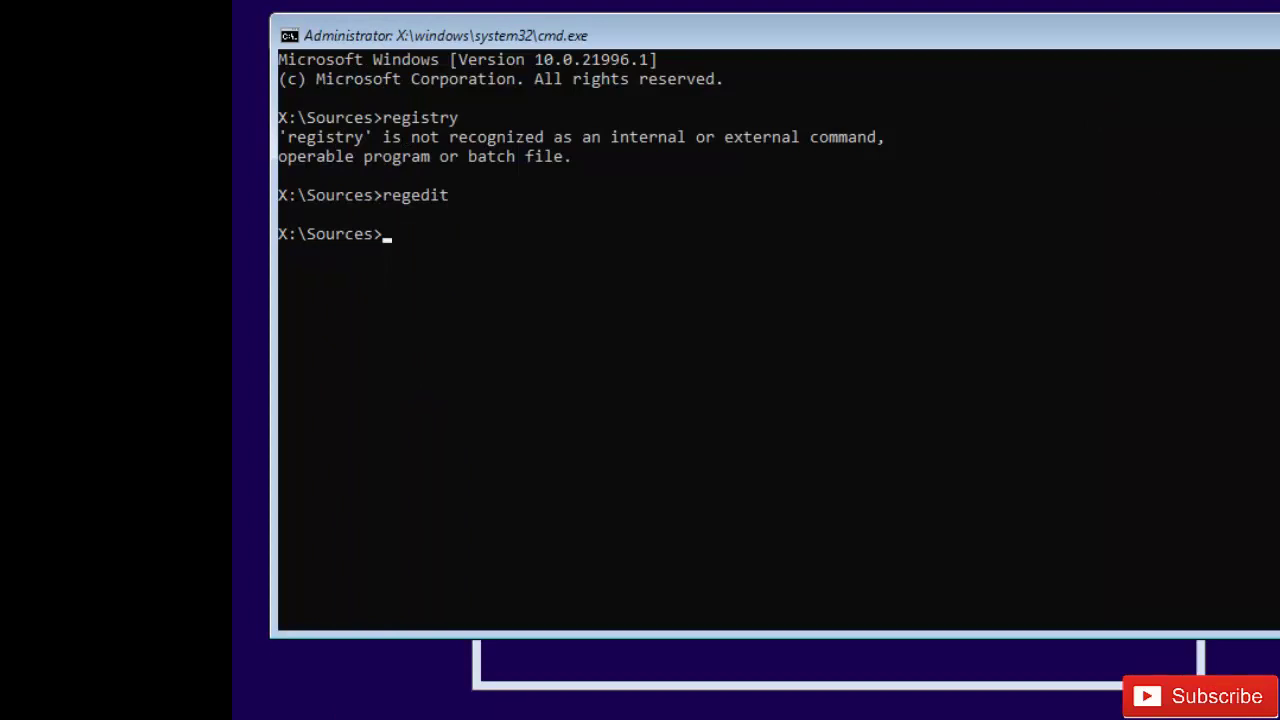
key(alt+F4)
click(880, 438)
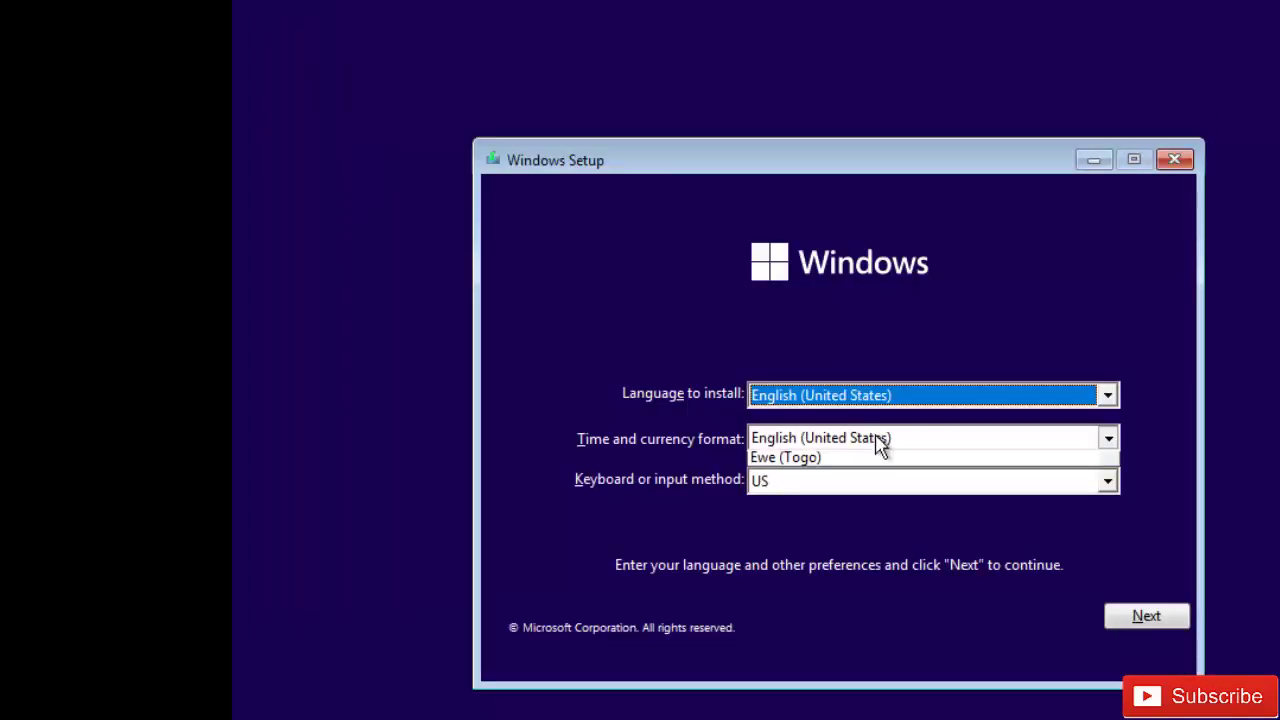
key(d)
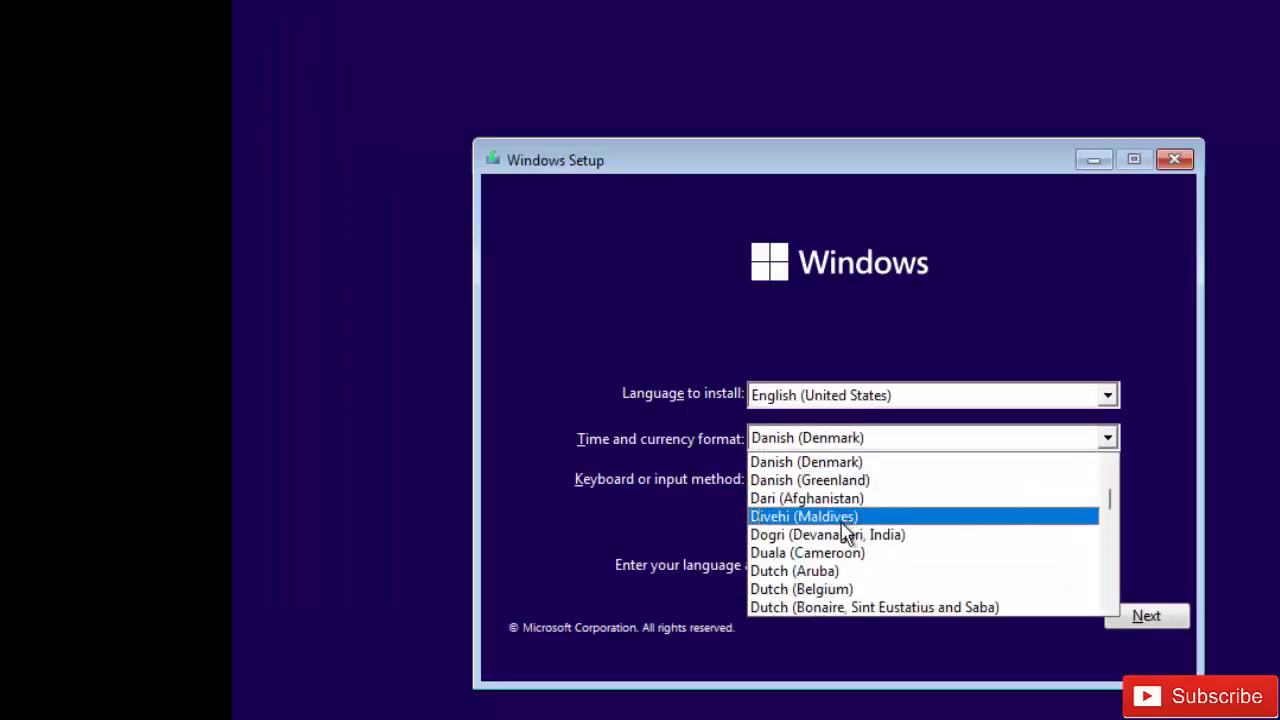
click(828, 590)
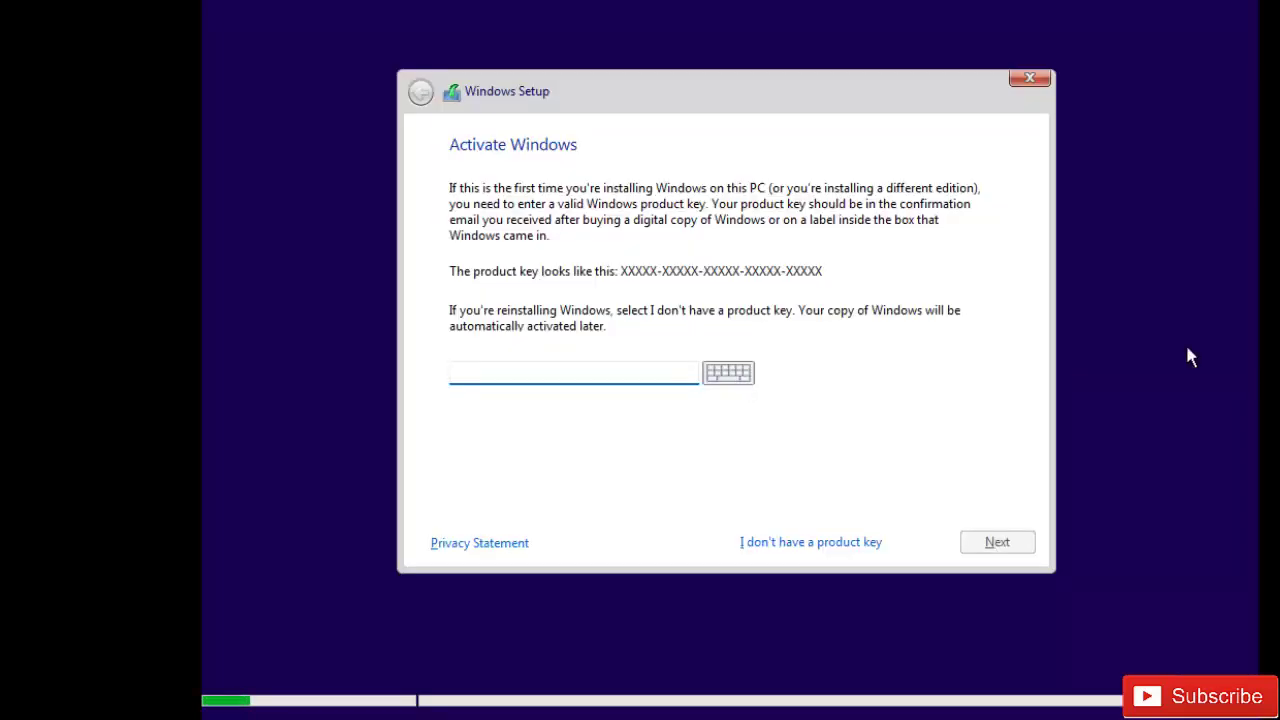
Continue without a product key and select Windows 11 Pro from the edition list.
click(848, 548)
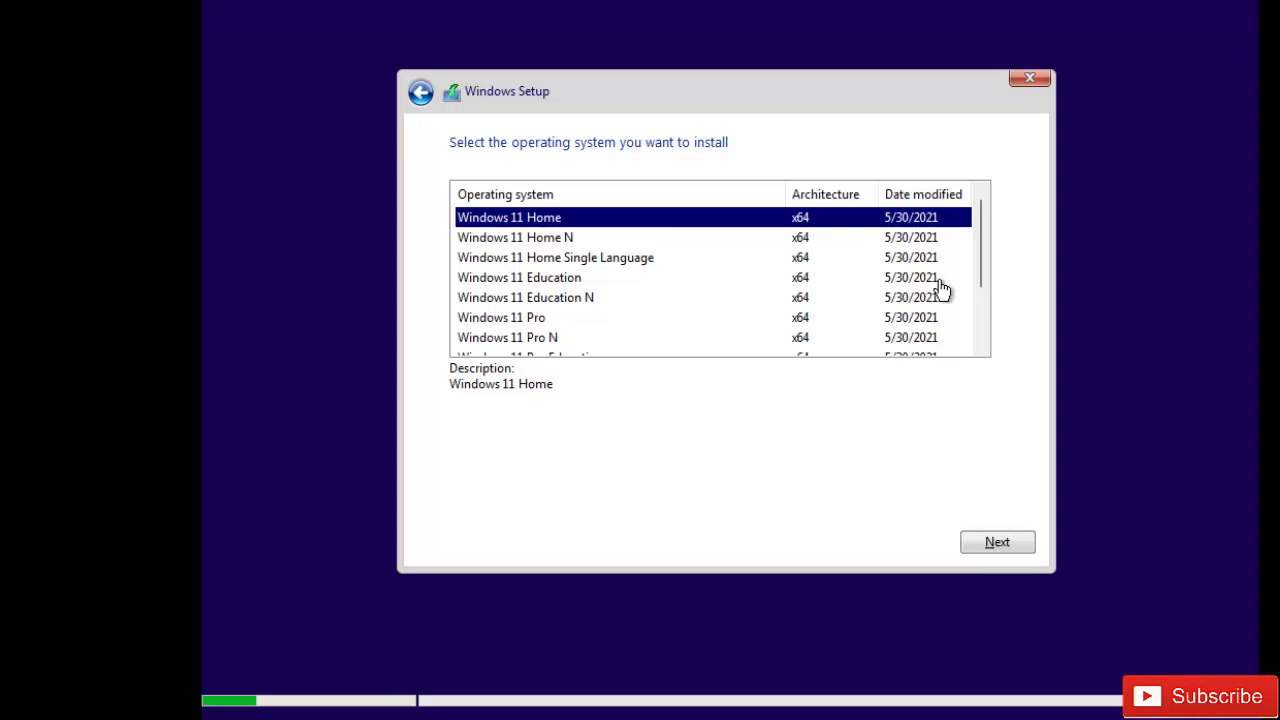
drag(979, 267, 982, 295)
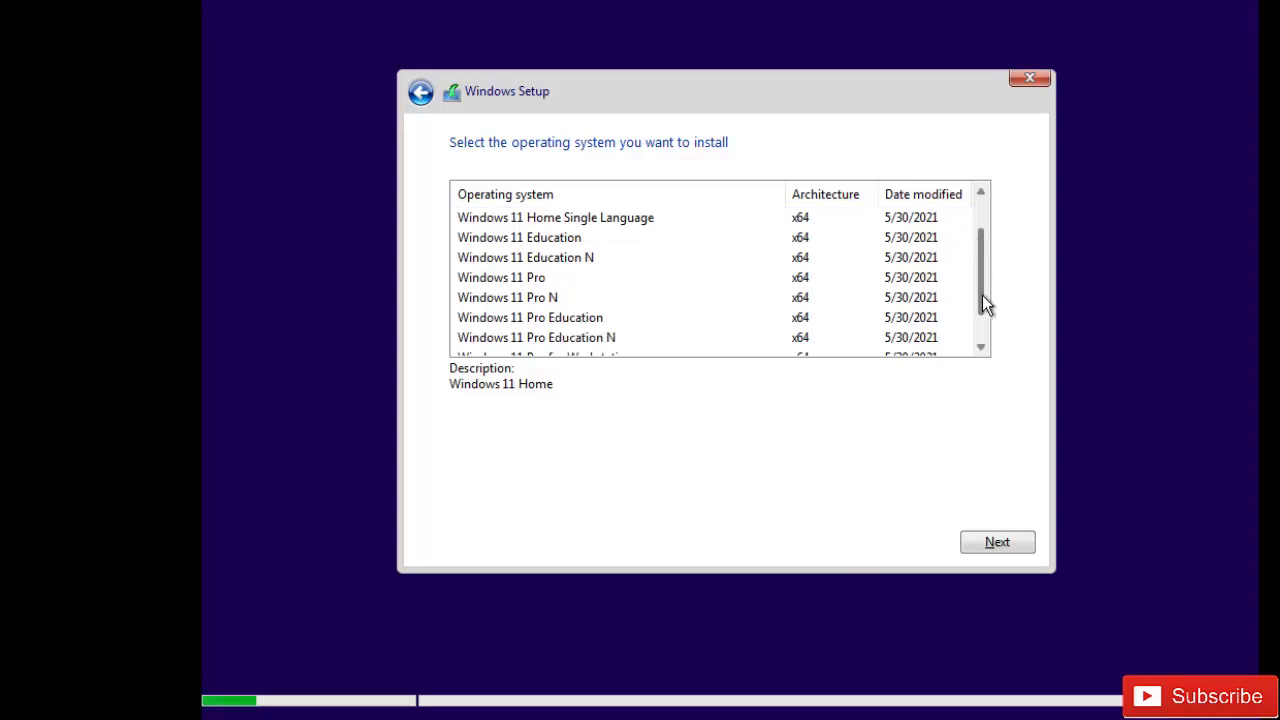
click(533, 279)
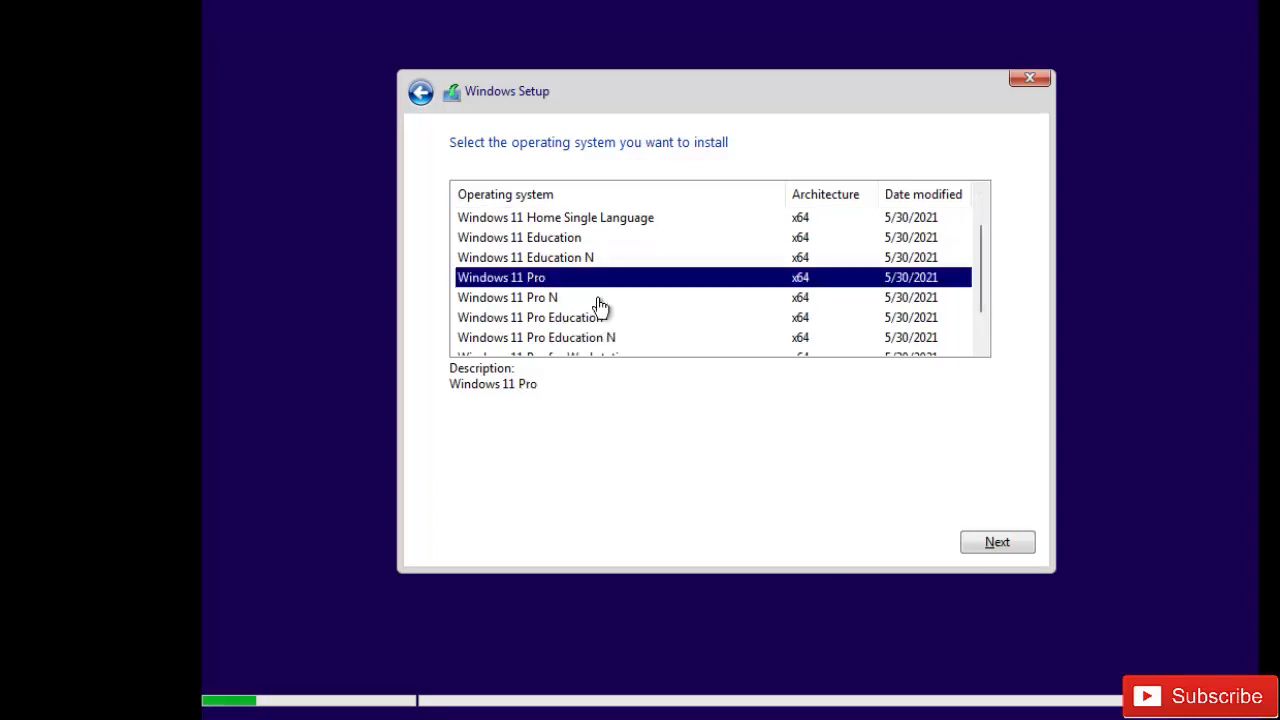
Accept the license terms and choose a Custom install onto Drive 0's unallocated space.
click(998, 544)
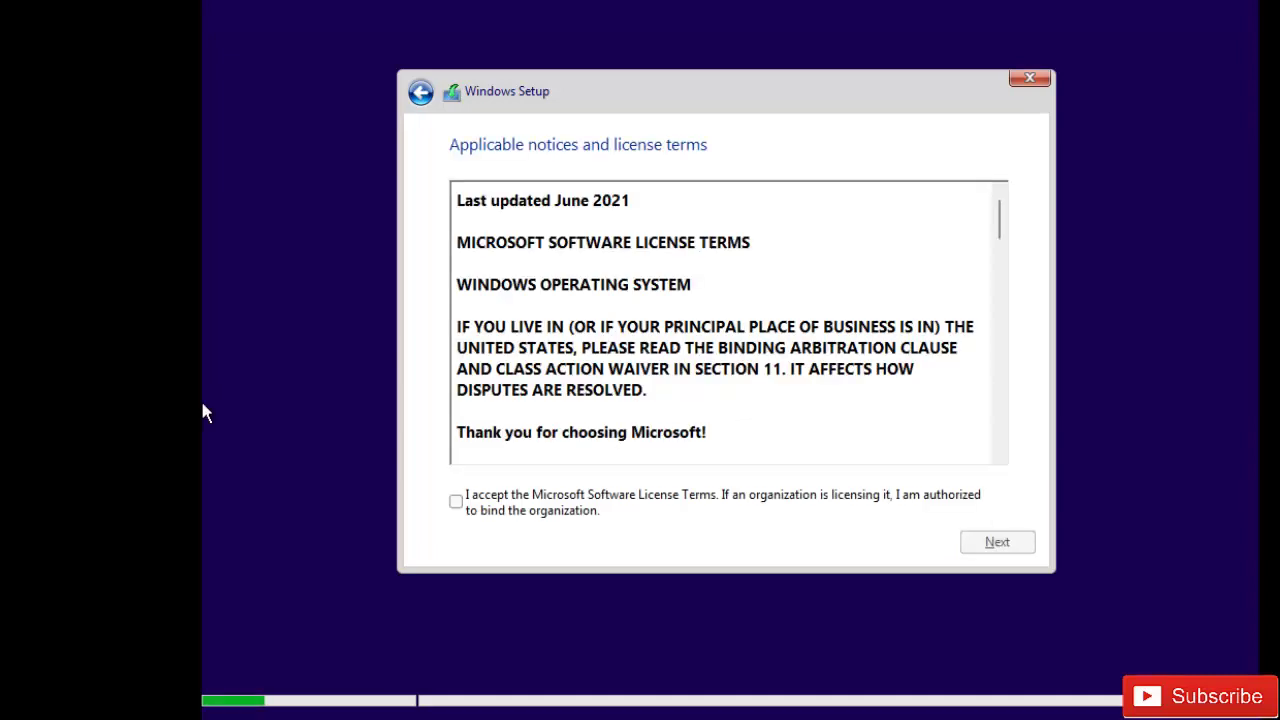
click(470, 508)
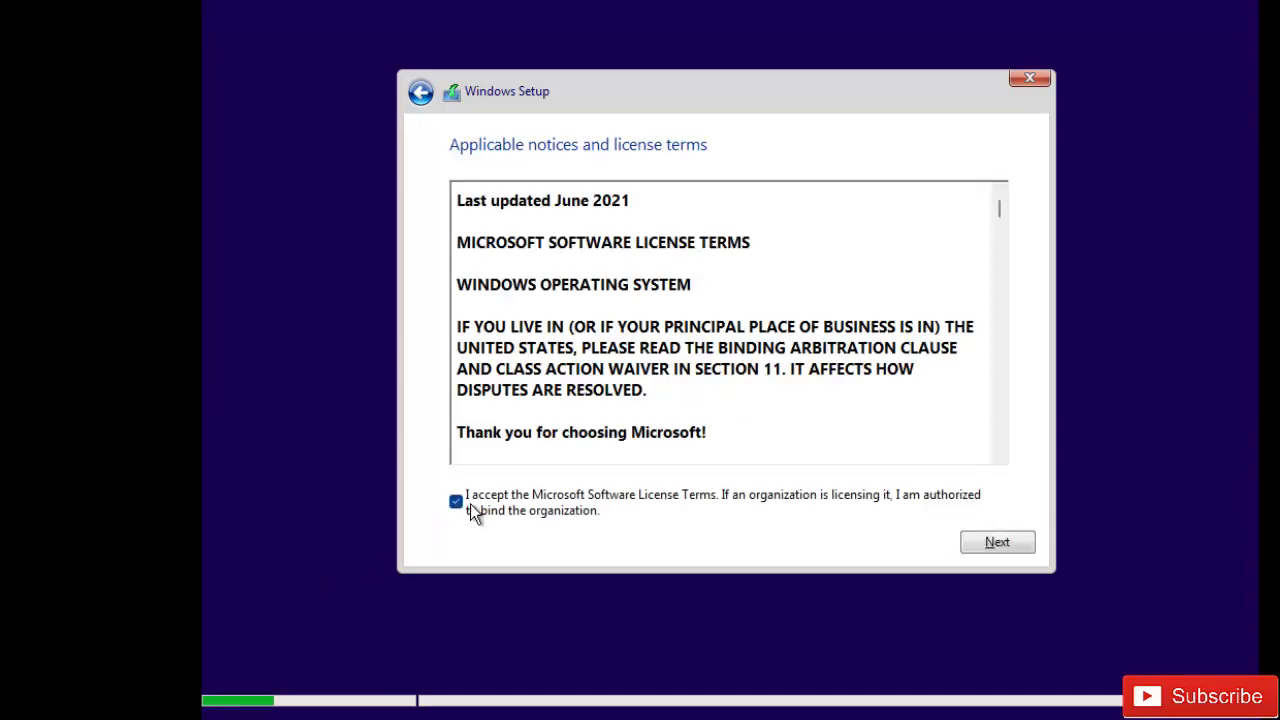
click(1002, 547)
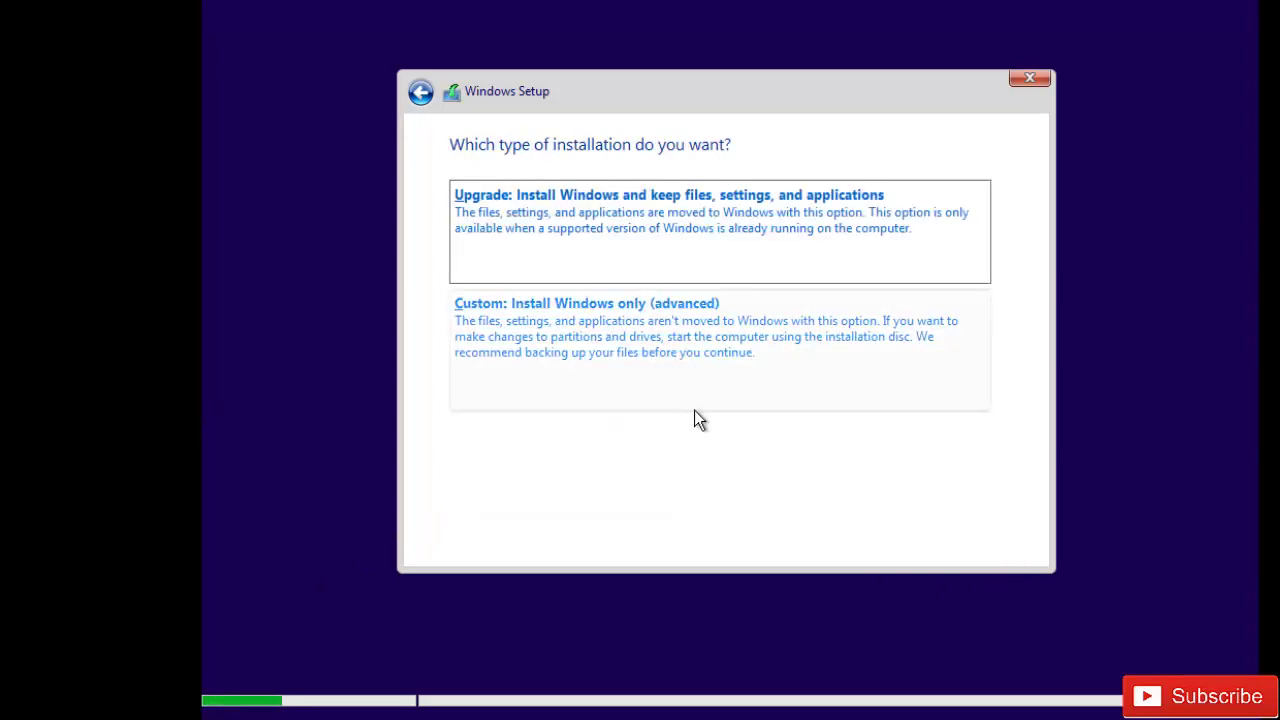
click(654, 362)
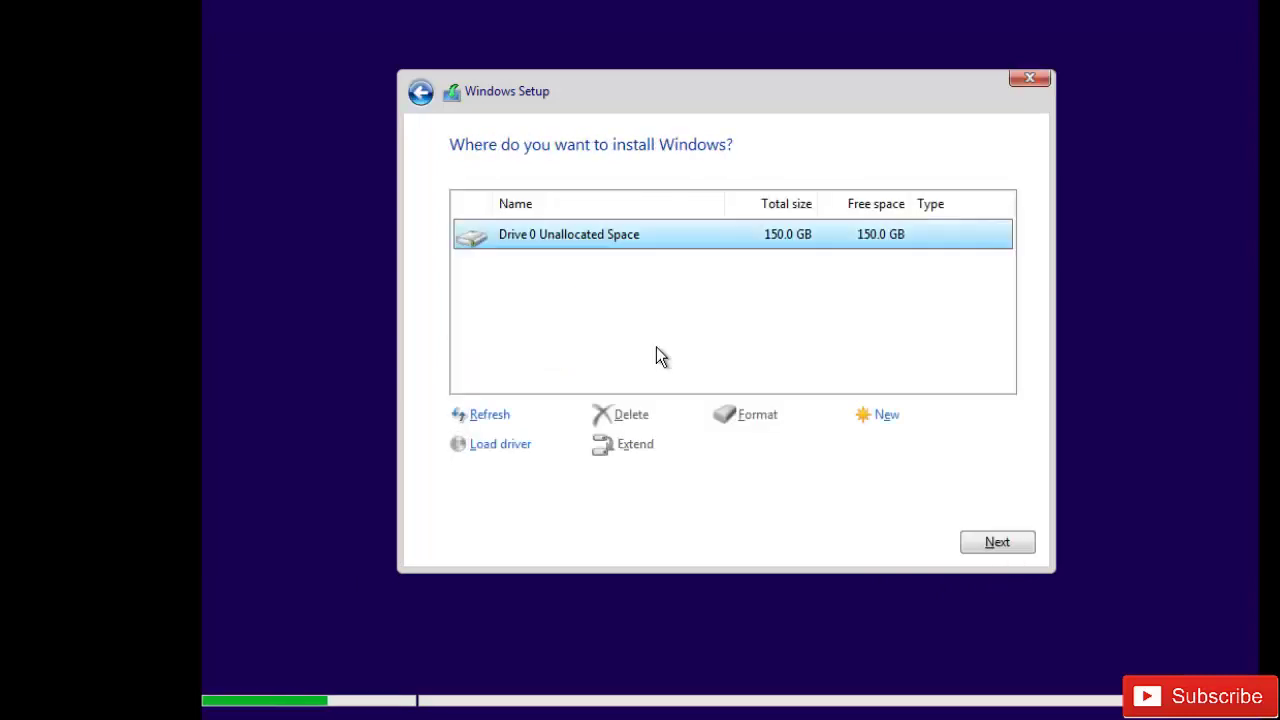
click(996, 540)
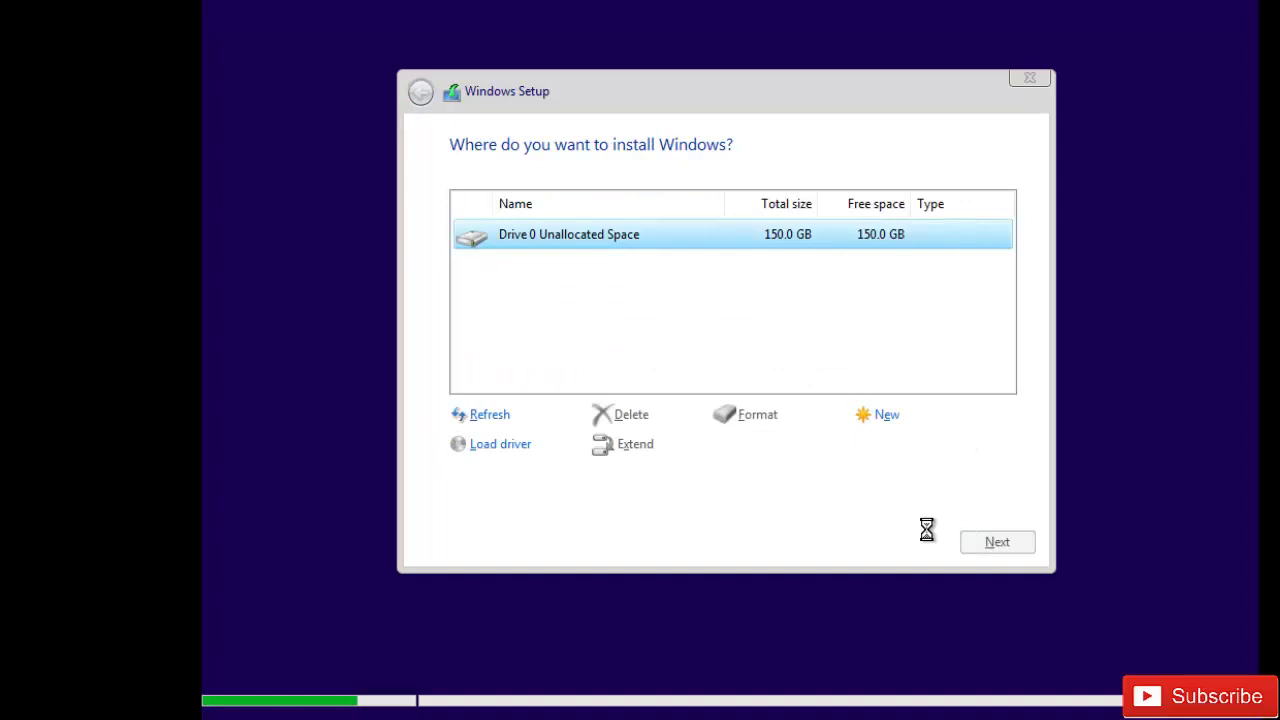